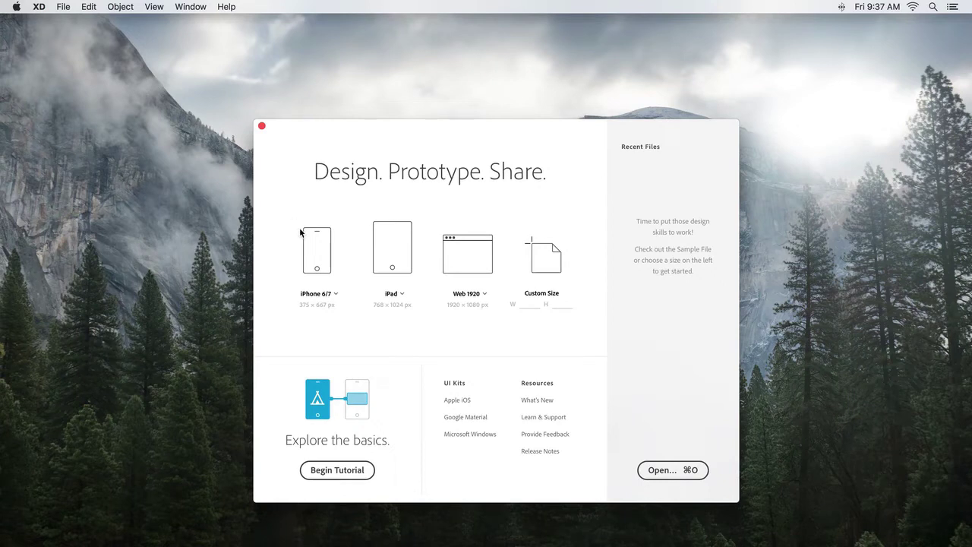
# Step: Create an iPhone 6/7 document and add three more iPhone 6/7 artboards beside it
pyautogui.click(324, 262)
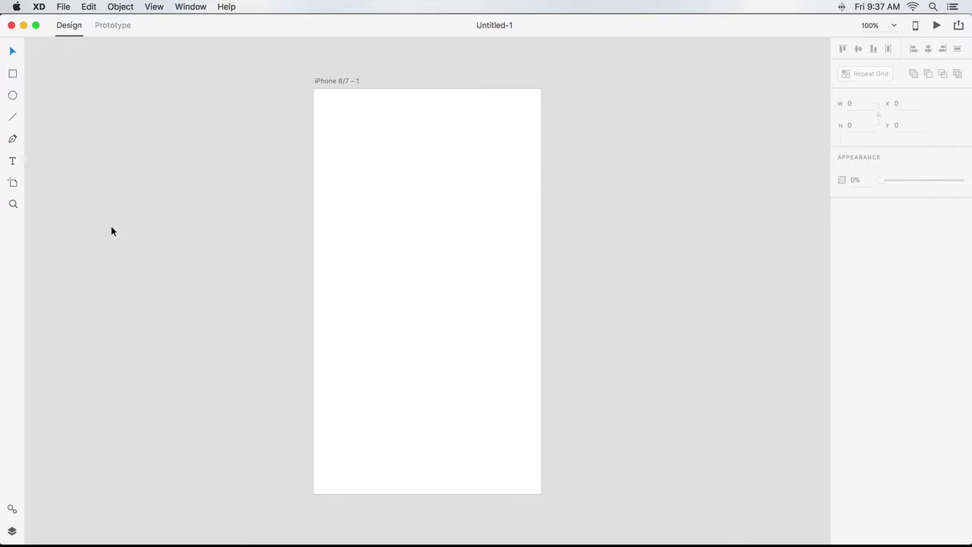
pyautogui.click(12, 182)
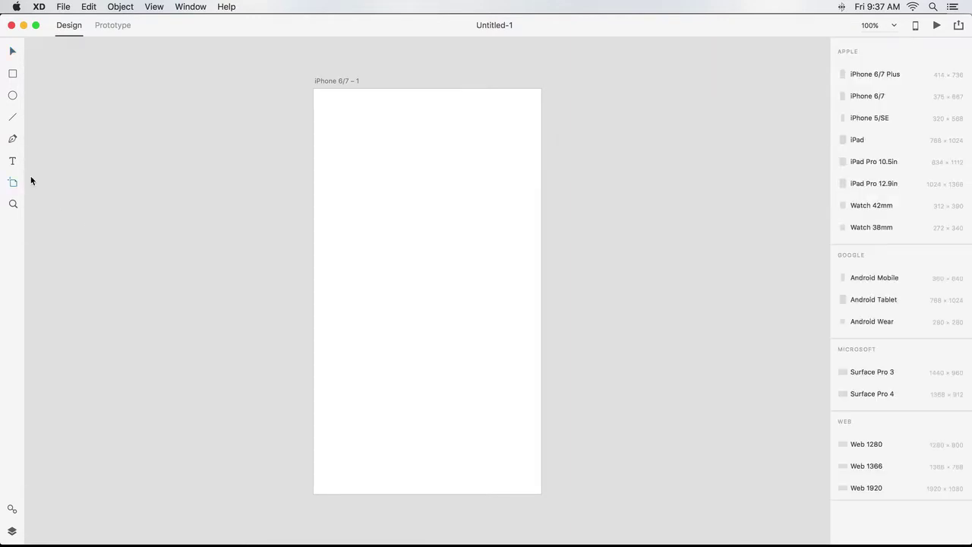
pyautogui.click(577, 88)
pyautogui.click(577, 89)
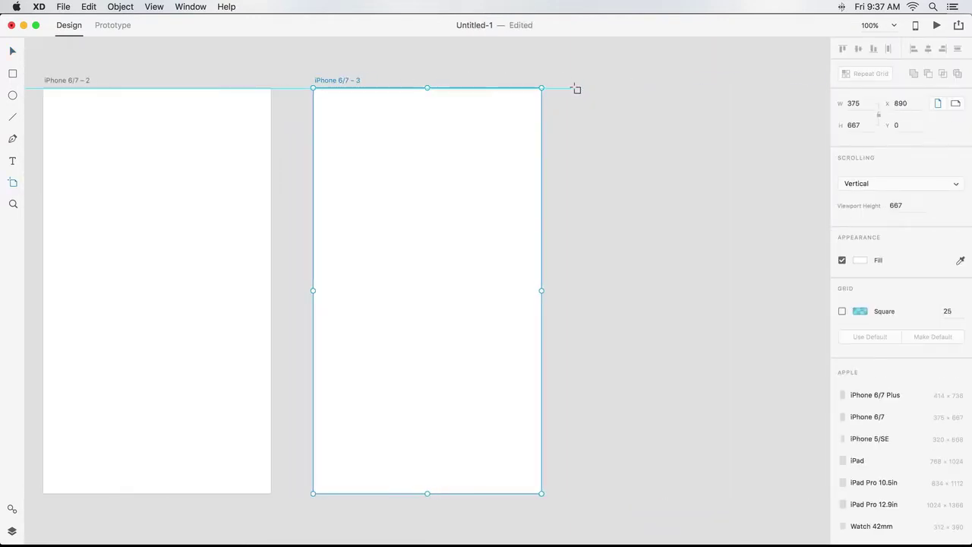
pyautogui.click(576, 89)
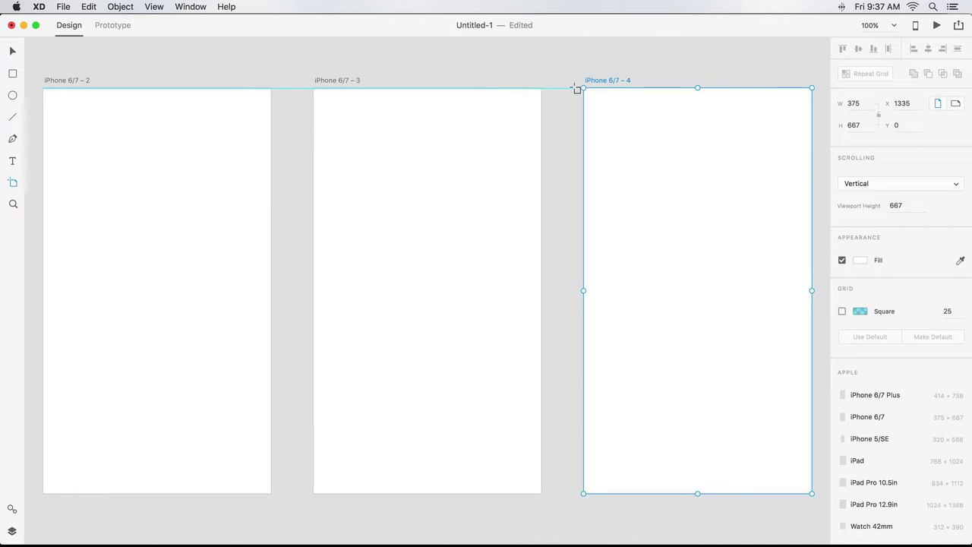
# Step: Name the first artboard 'Sign Up Mobile'
pyautogui.press('super+0')
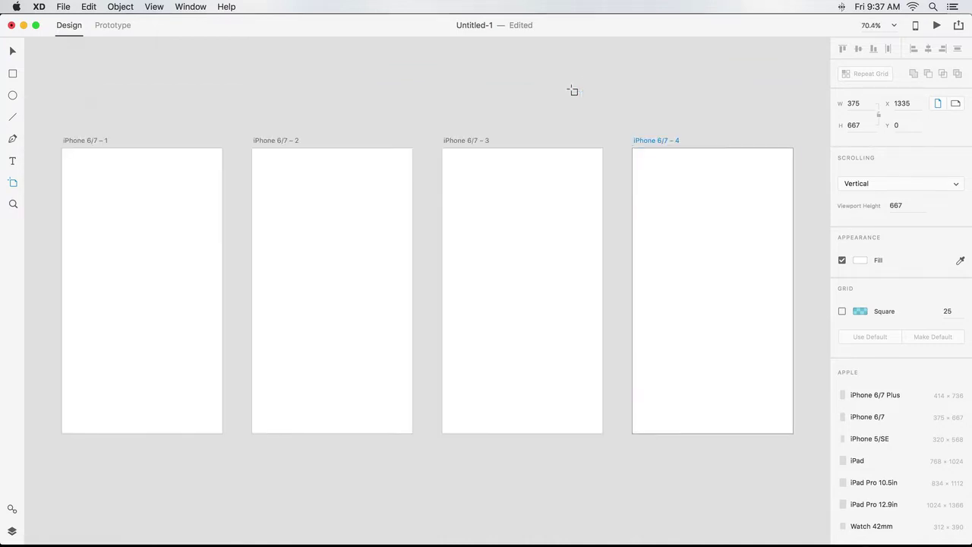
pyautogui.doubleClick(69, 140)
pyautogui.write('S')
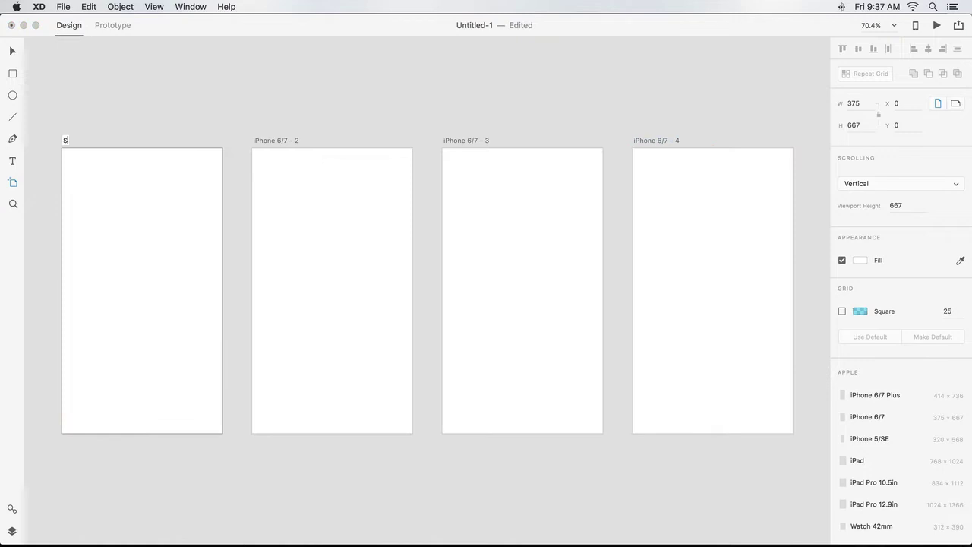
pyautogui.write('ign Up Mobile')
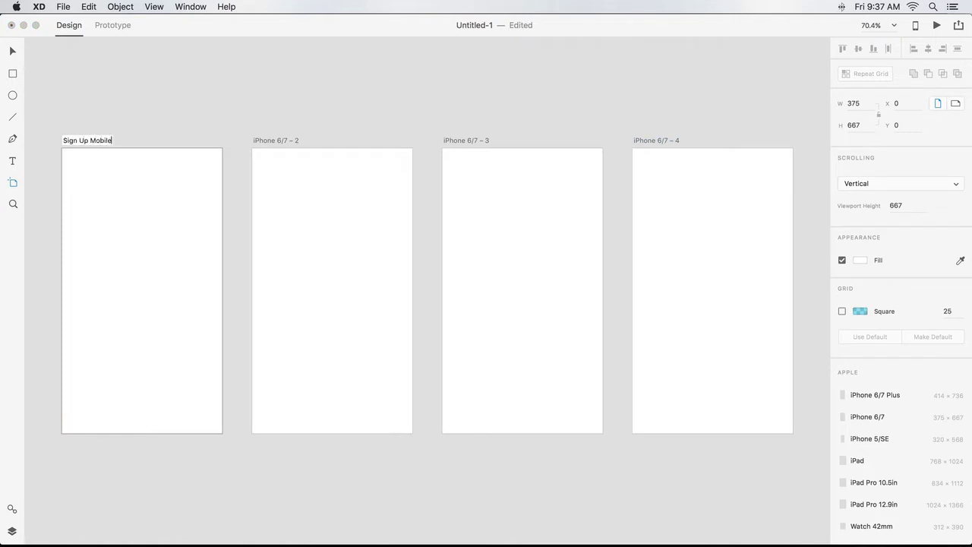
pyautogui.press('Return')
# Step: Name the remaining artboards 'Homepage Mobile', 'Search Mobile' and 'Search Results Mobile' in the Layers list
pyautogui.click(12, 531)
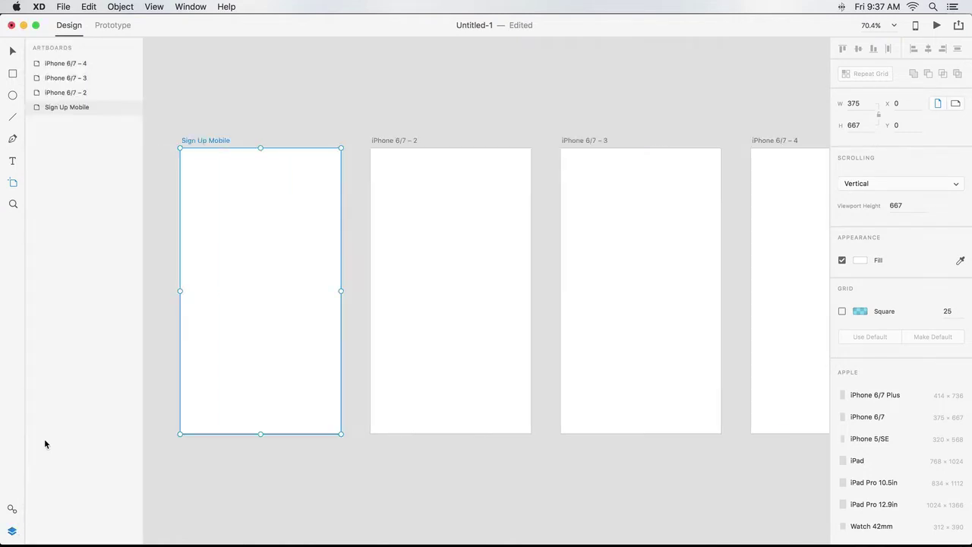
pyautogui.doubleClick(54, 92)
pyautogui.write('Home')
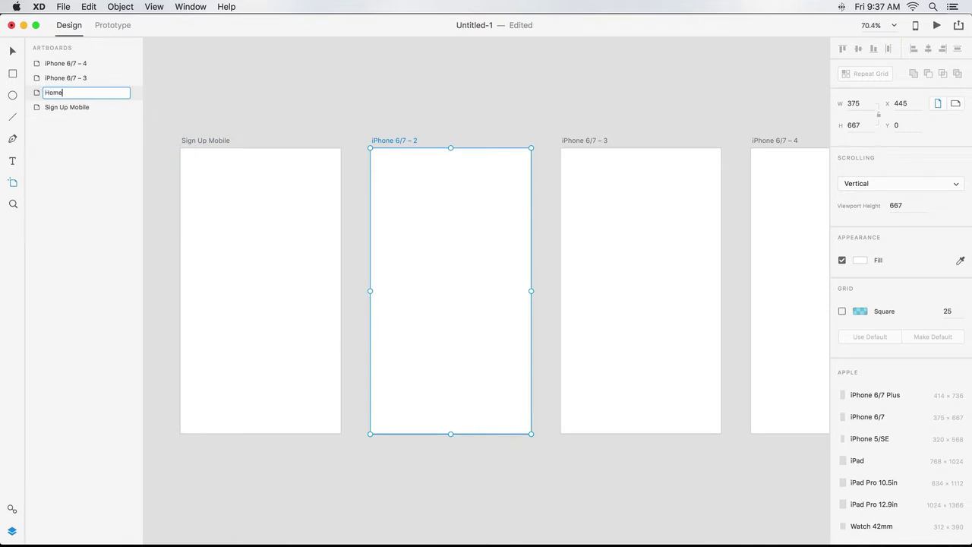
pyautogui.write('page Mobile')
pyautogui.doubleClick(131, 108)
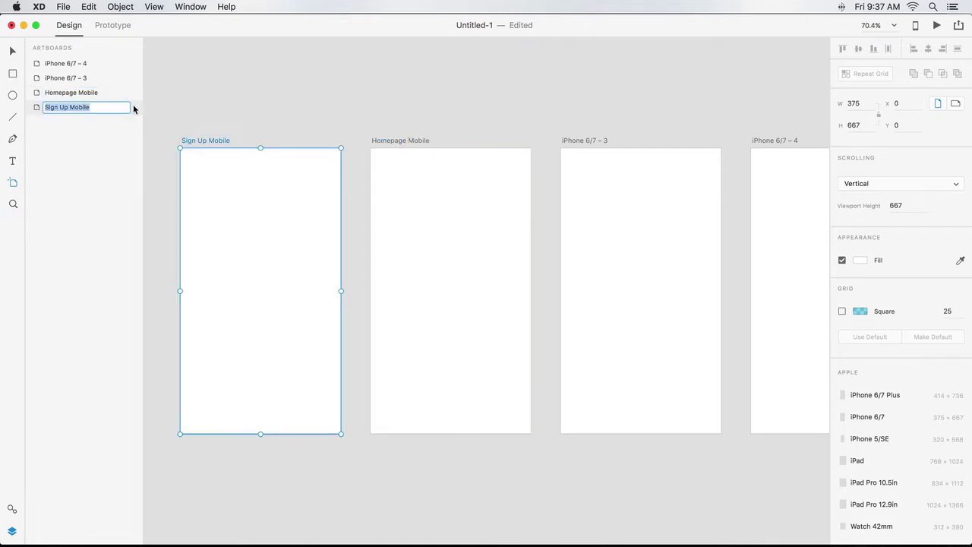
pyautogui.press('Tab')
pyautogui.press('Tab')
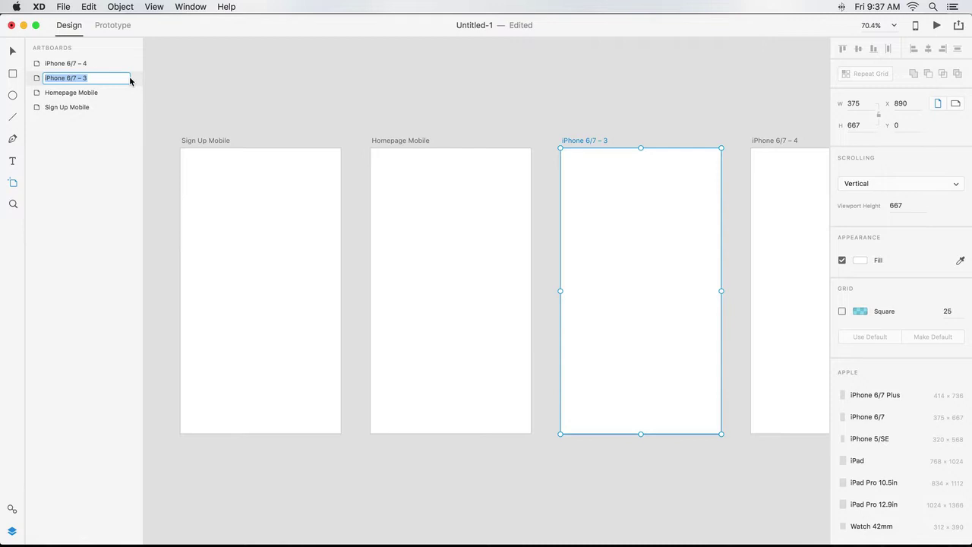
pyautogui.write('Search Mobile')
pyautogui.press('Tab')
pyautogui.write('Search Results Mo')
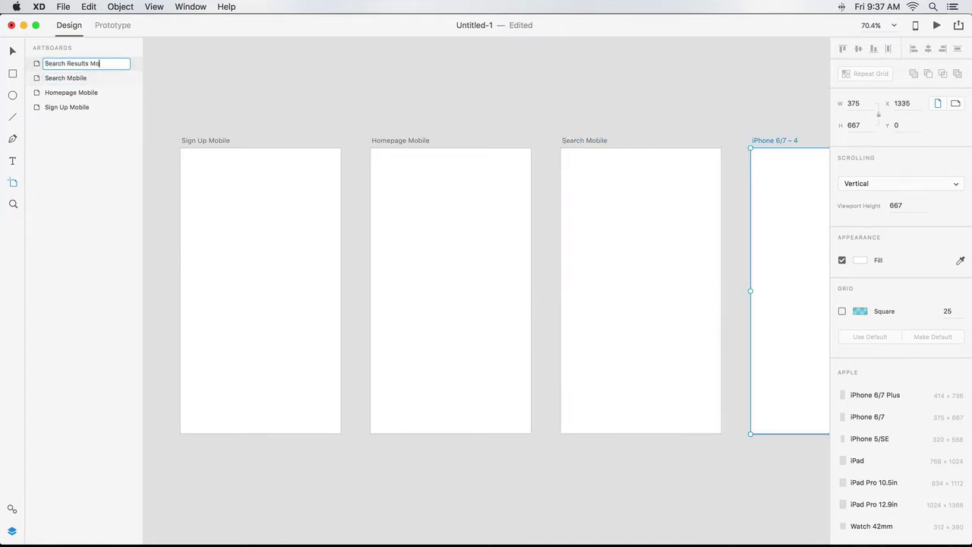
pyautogui.write('bile')
pyautogui.press('Return')
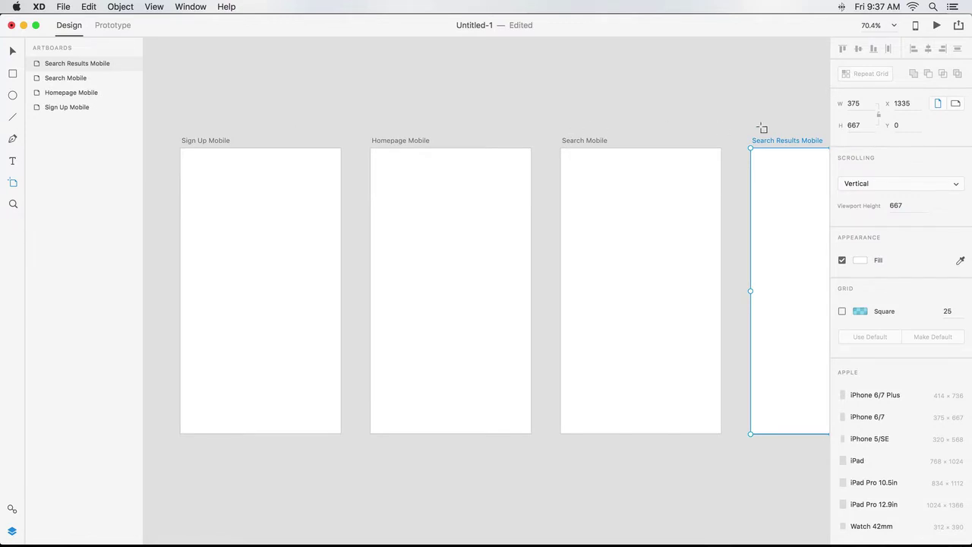
# Step: Stretch Homepage Mobile and Search Results Mobile together to about 1853 px tall
pyautogui.press('super+minus')
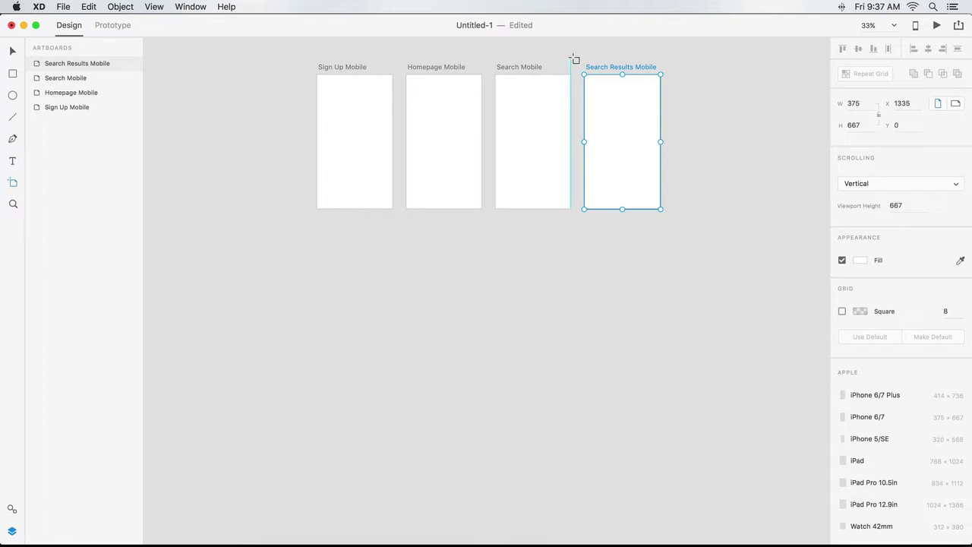
pyautogui.keyDown('shift'); pyautogui.click(445, 68); pyautogui.keyUp('shift')
pyautogui.moveTo(533, 208); pyautogui.dragTo(554, 448)
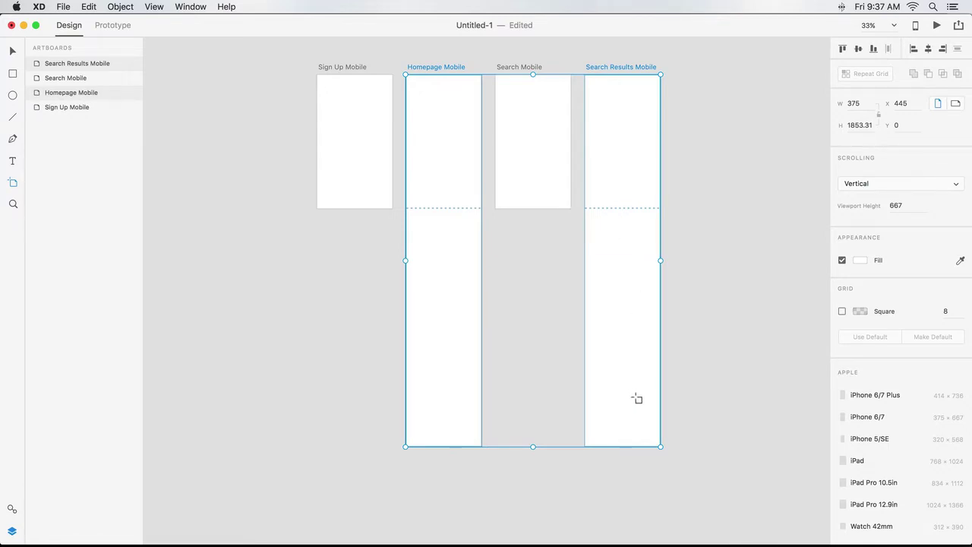
# Step: Keep vertical scrolling and cover Homepage Mobile's top screen with a gradient-filled rectangle
pyautogui.click(957, 187)
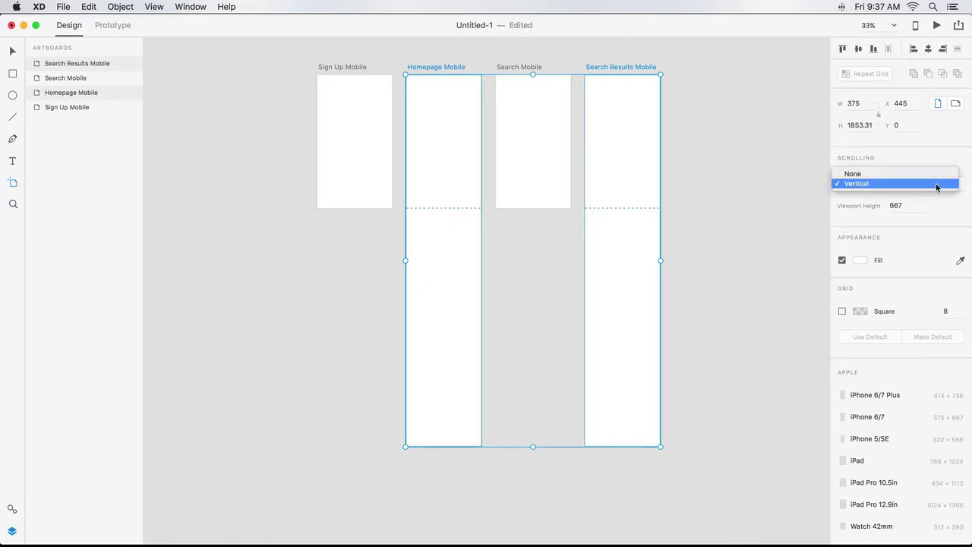
pyautogui.click(936, 184)
pyautogui.click(13, 74)
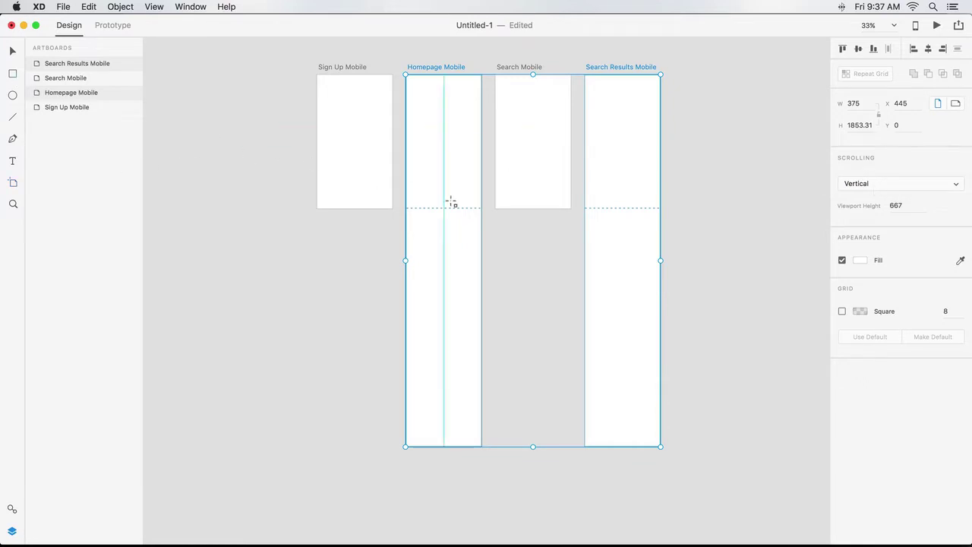
pyautogui.moveTo(481, 208); pyautogui.dragTo(406, 74)
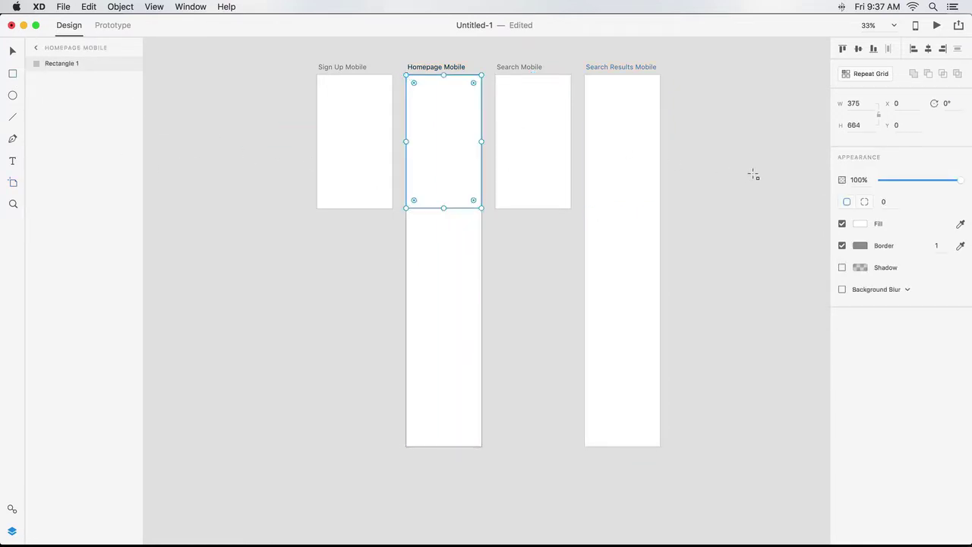
pyautogui.click(860, 223)
pyautogui.click(747, 135)
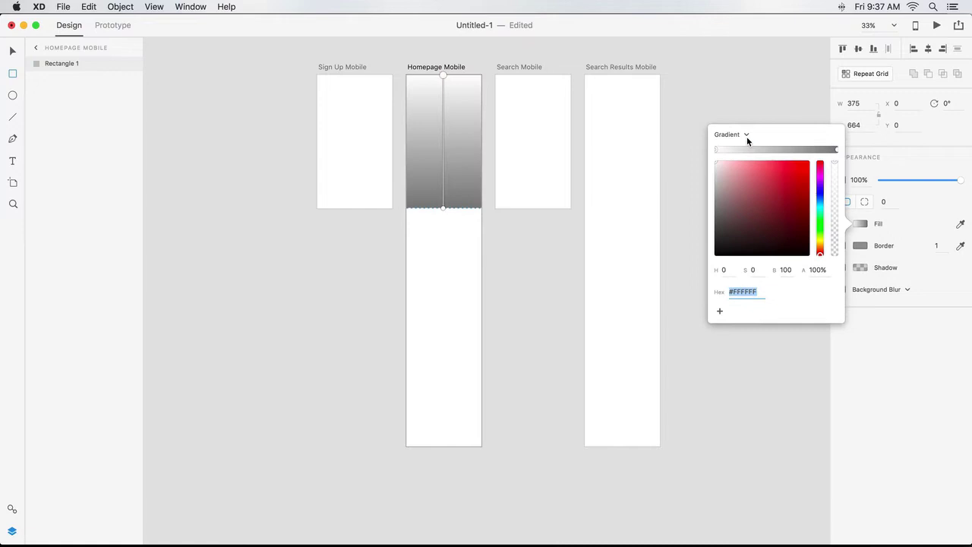
pyautogui.click(858, 314)
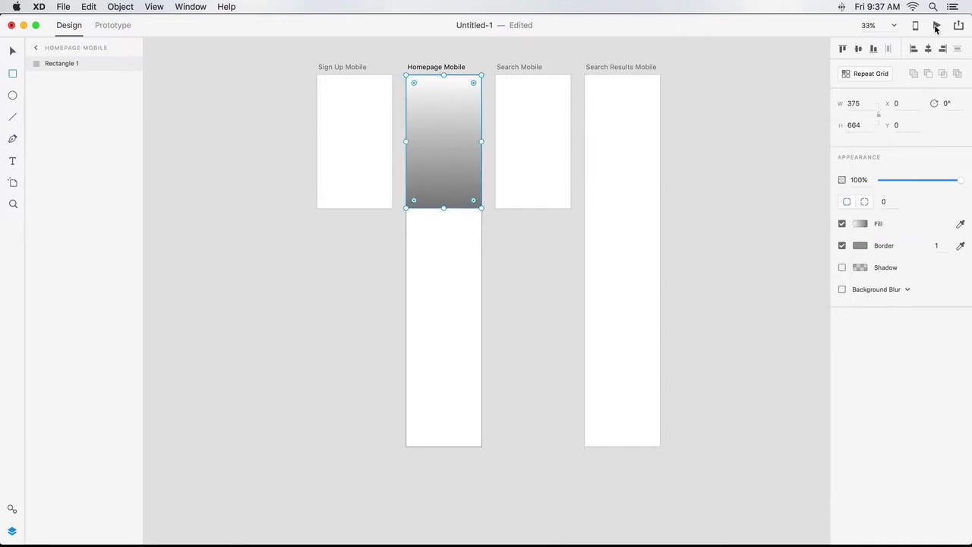
# Step: Preview Homepage Mobile, scrolling down and back up, then close the preview
pyautogui.click(937, 26)
pyautogui.scroll(-5, 375, 365)
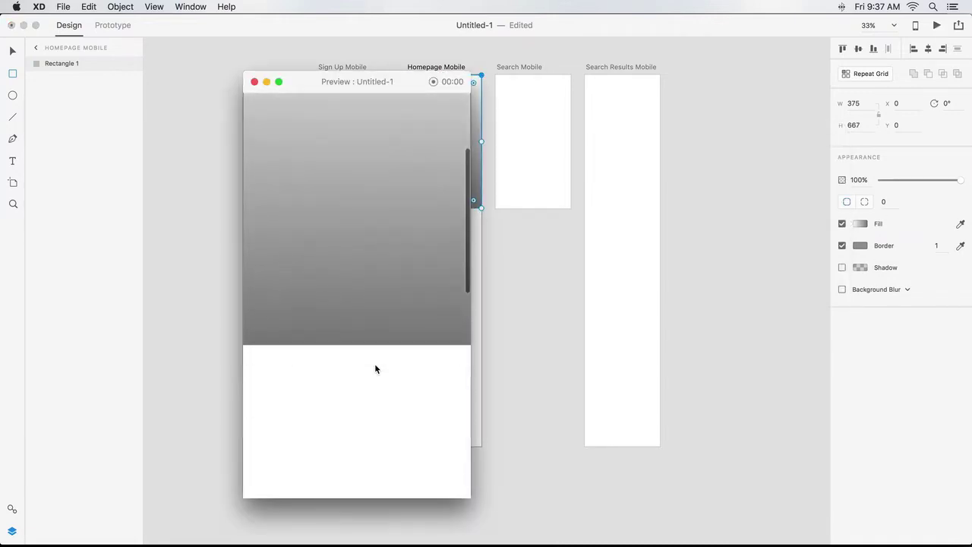
pyautogui.scroll(5, 375, 364)
pyautogui.click(255, 82)
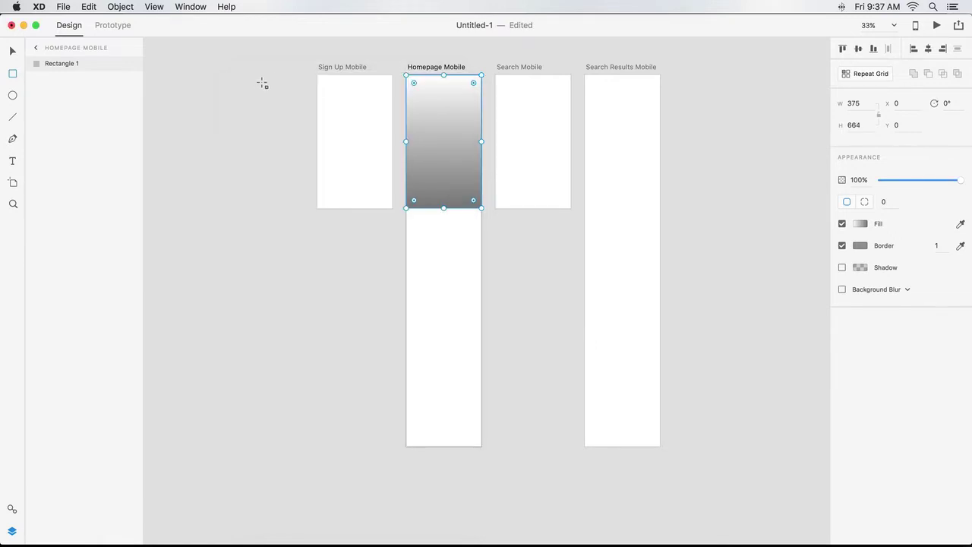
# Step: Give the Sign Up Mobile artboard a light grey #ECECEC fill
pyautogui.click(338, 69)
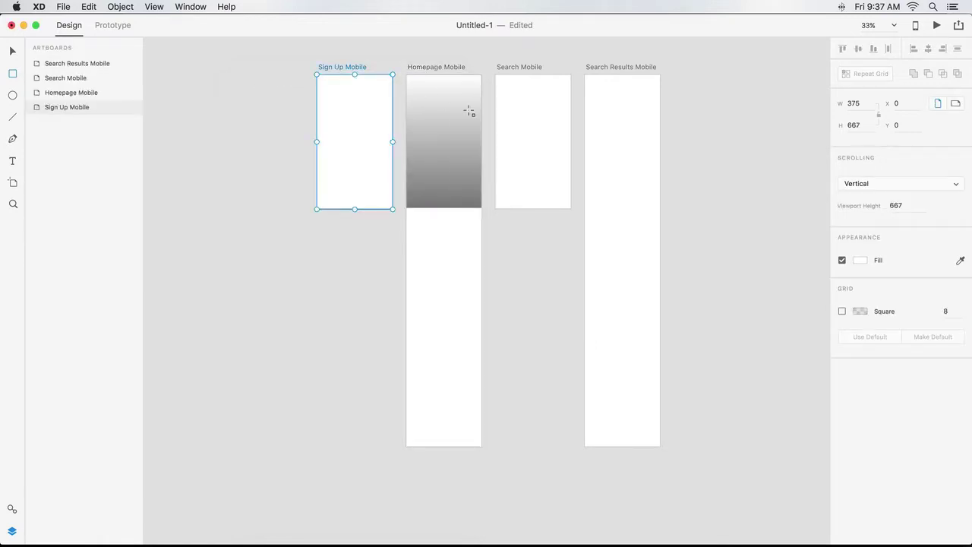
pyautogui.click(860, 261)
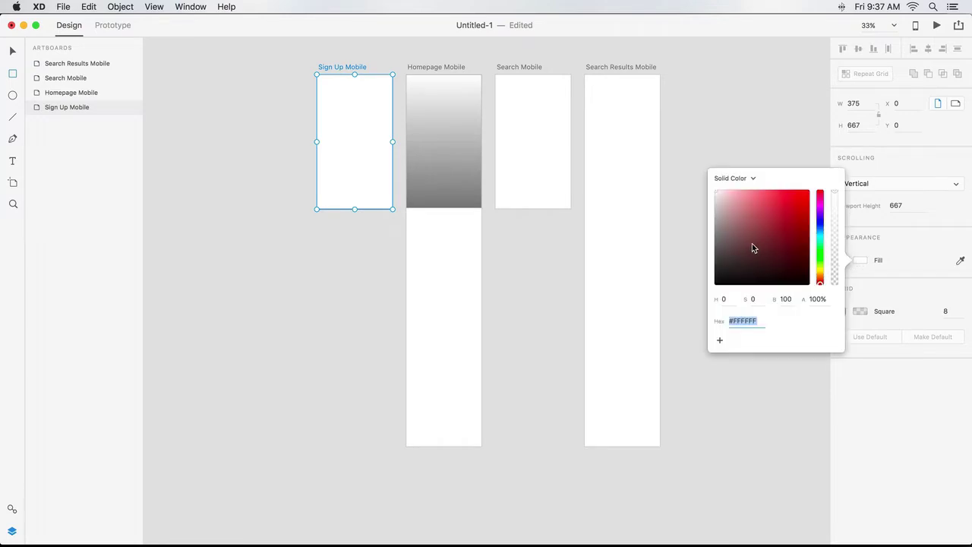
pyautogui.moveTo(718, 248); pyautogui.dragTo(708, 221)
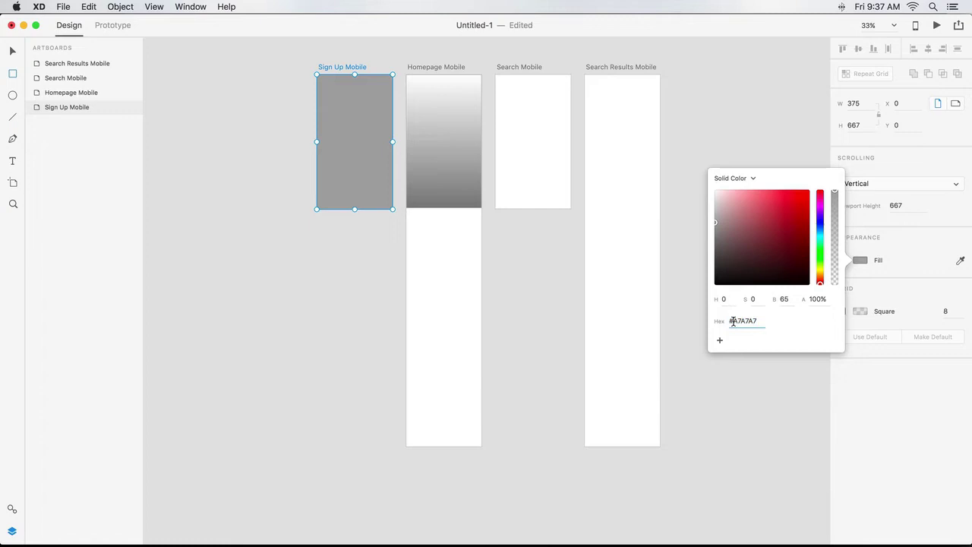
pyautogui.moveTo(732, 321); pyautogui.dragTo(772, 321)
pyautogui.write('#ec')
pyautogui.press('Return')
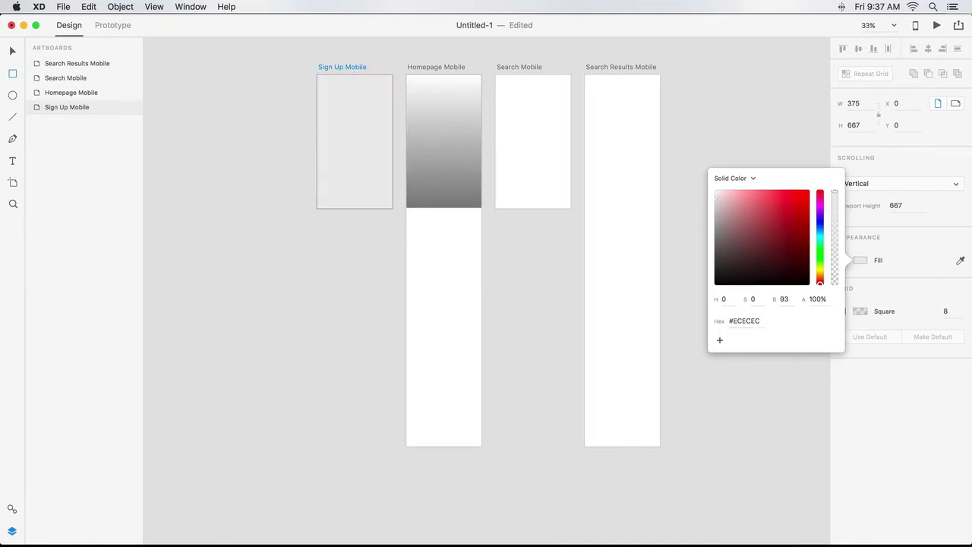
pyautogui.click(883, 281)
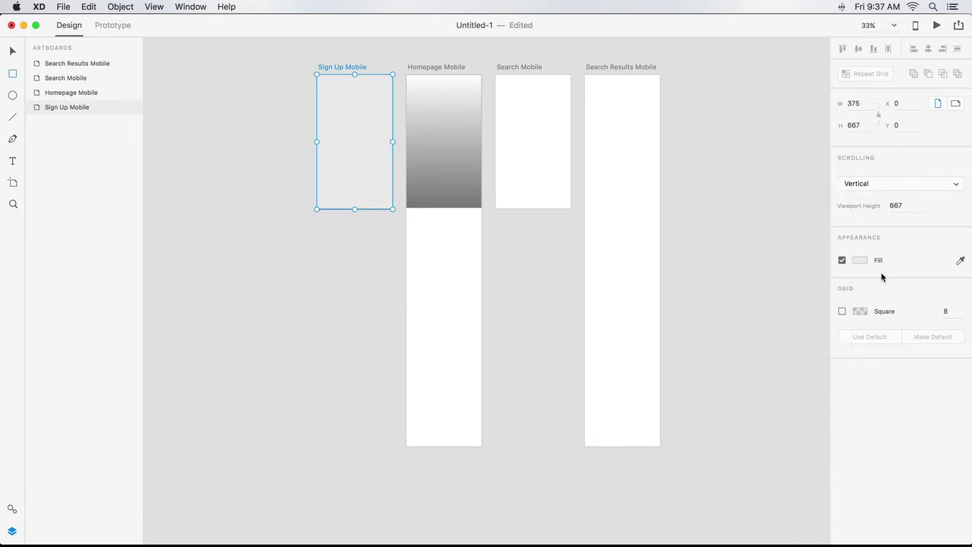
# Step: Turn on a 25-unit square grid coloured #46B5DE and make it the default
pyautogui.click(842, 313)
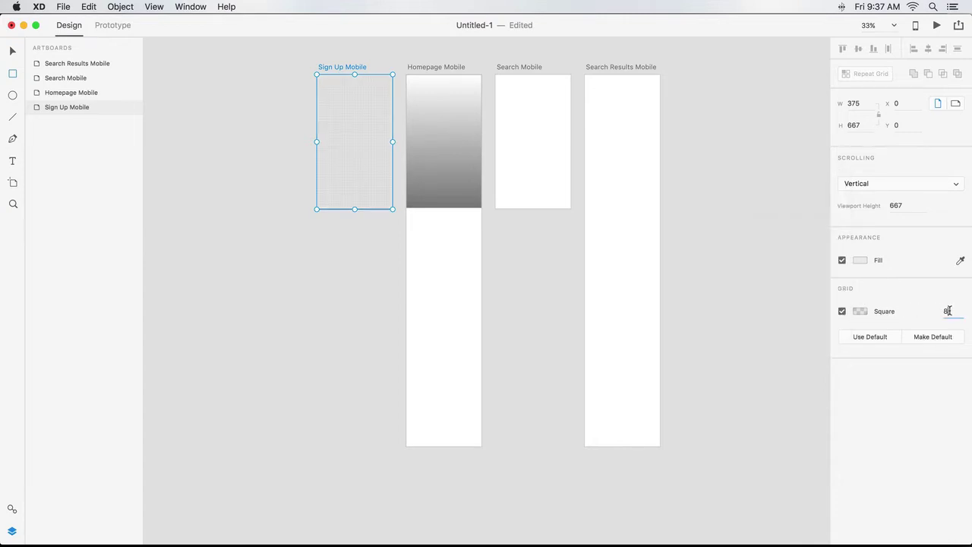
pyautogui.write('25')
pyautogui.press('Return')
pyautogui.click(860, 311)
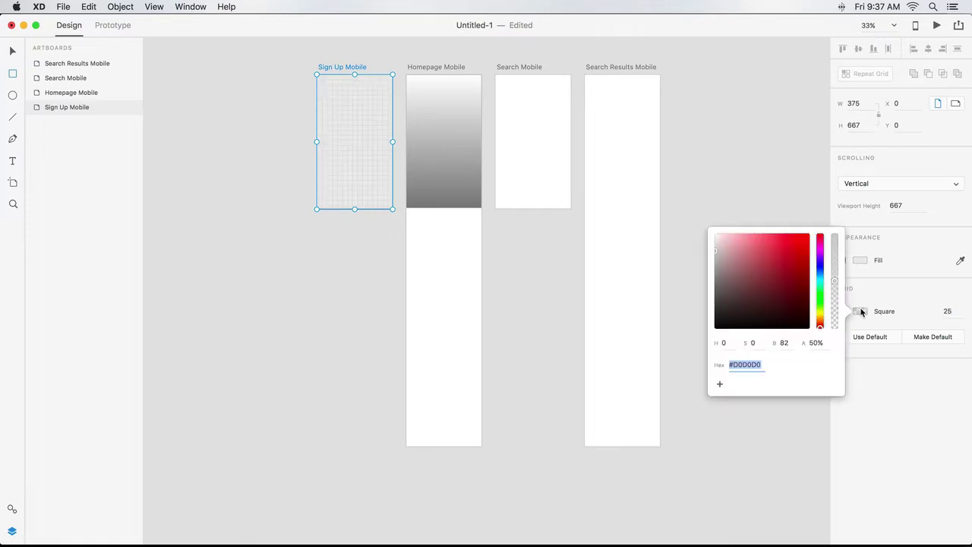
pyautogui.write('46B5DE')
pyautogui.press('Return')
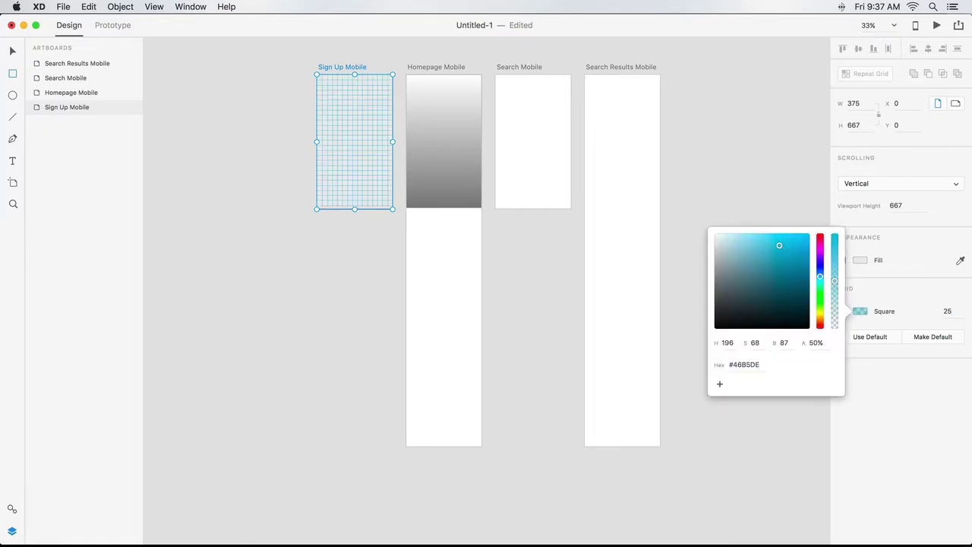
pyautogui.click(919, 339)
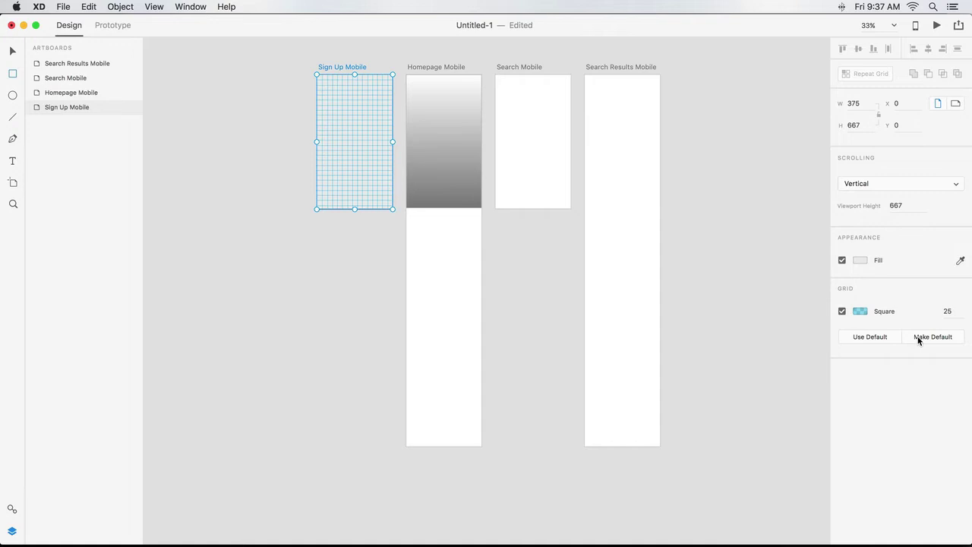
# Step: Apply the default square grid to Search Results Mobile and zoom in
pyautogui.click(634, 67)
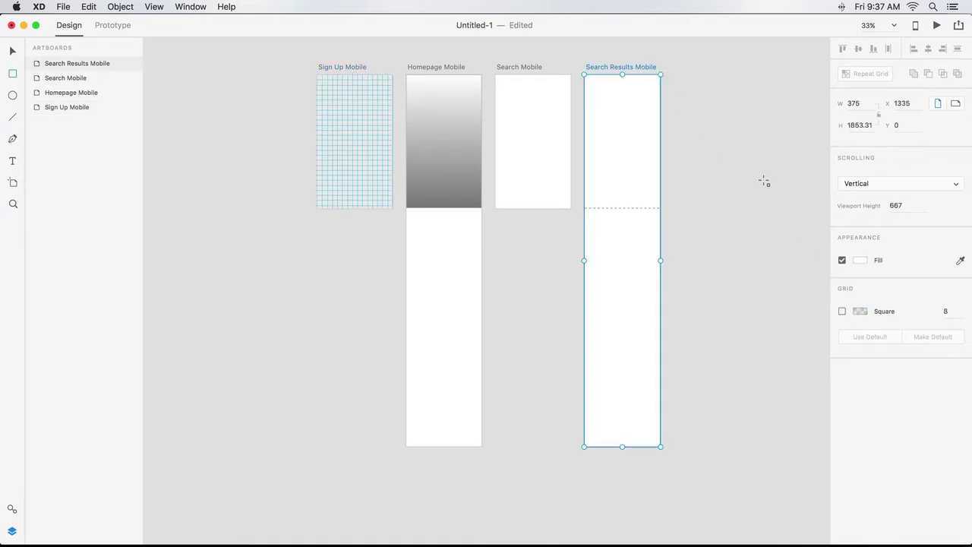
pyautogui.click(841, 311)
pyautogui.click(849, 339)
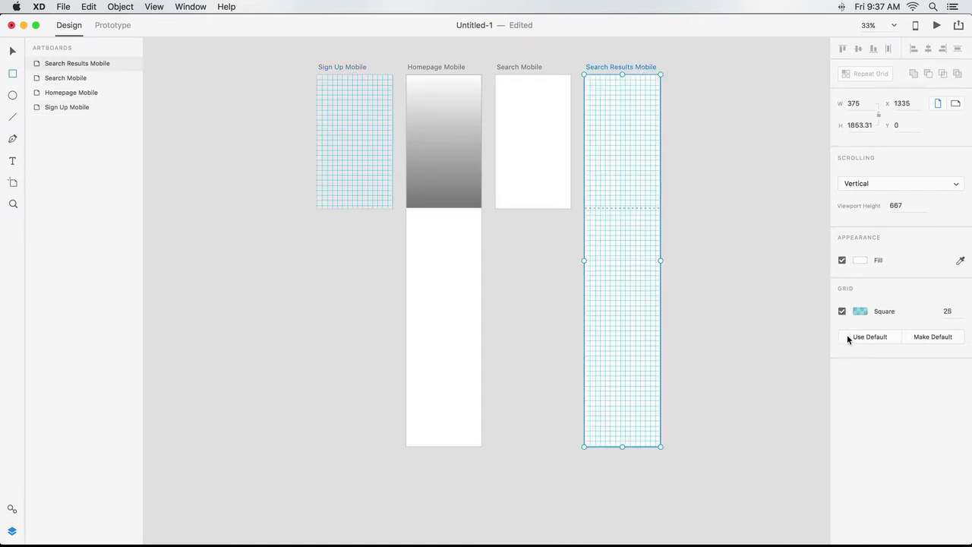
pyautogui.press('super+equal')
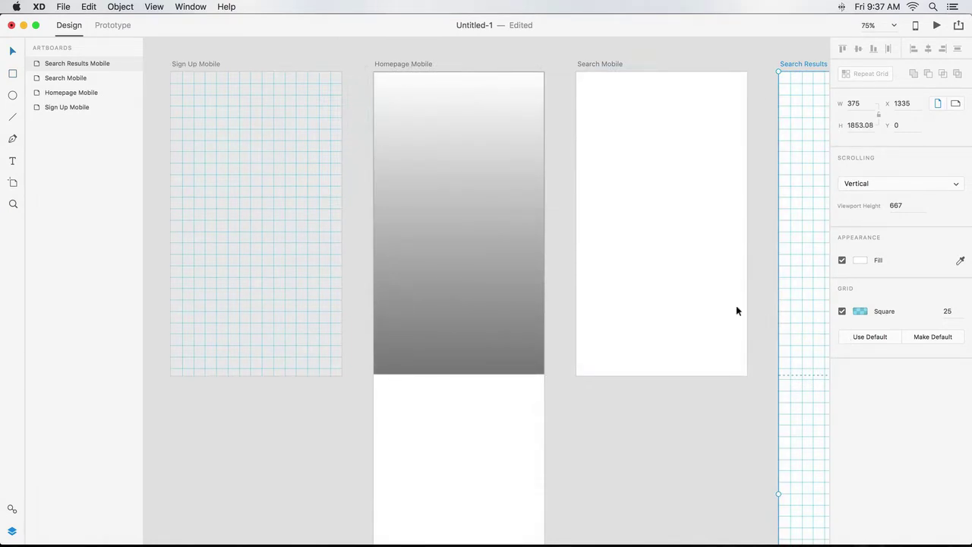
# Step: Add a centre-aligned 'Ginchy' title at 60 pt near the top of Sign Up Mobile
pyautogui.click(12, 162)
pyautogui.moveTo(205, 106); pyautogui.dragTo(307, 133)
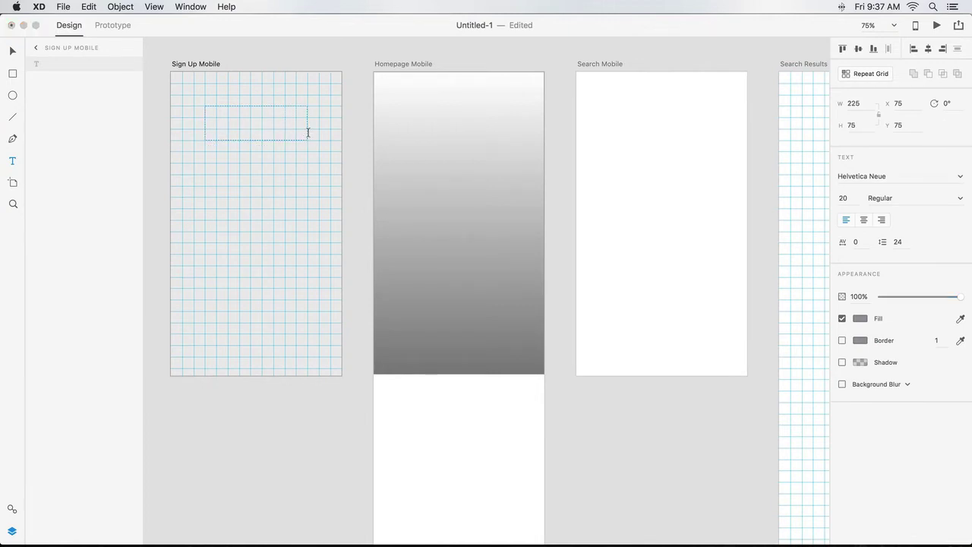
pyautogui.write('Ginchy')
pyautogui.press('super+a')
pyautogui.click(842, 198)
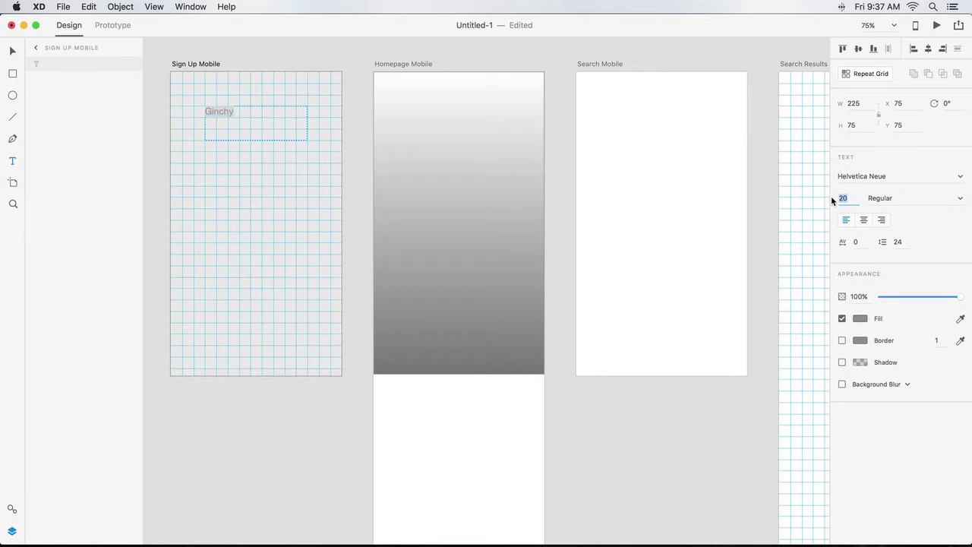
pyautogui.write('60')
pyautogui.press('Return')
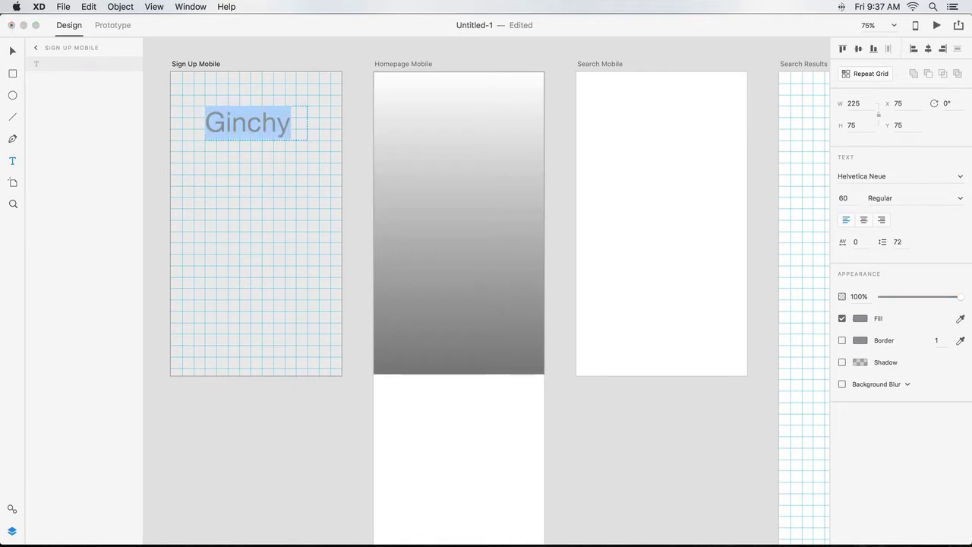
pyautogui.click(864, 220)
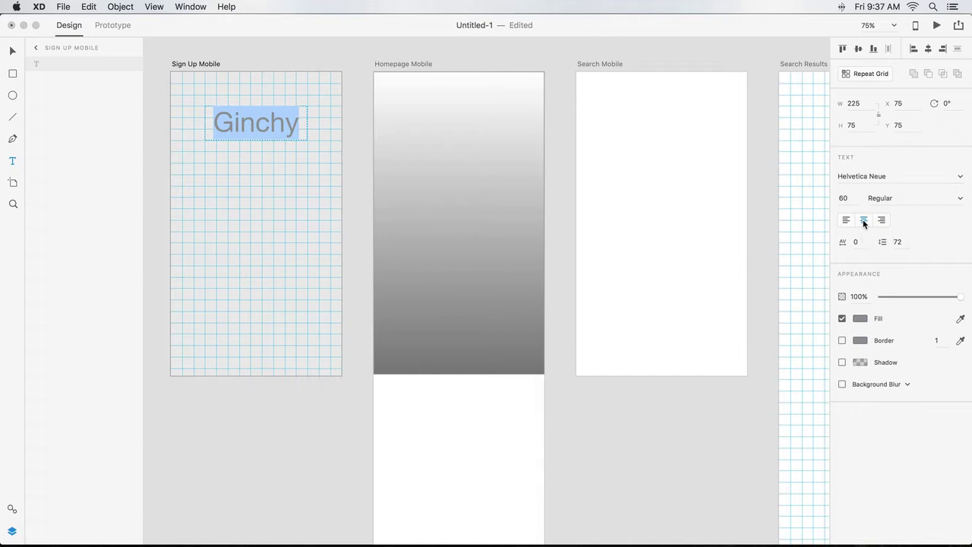
# Step: Add a 'Social Sign In' text line below the title
pyautogui.press('Escape')
pyautogui.click(242, 151)
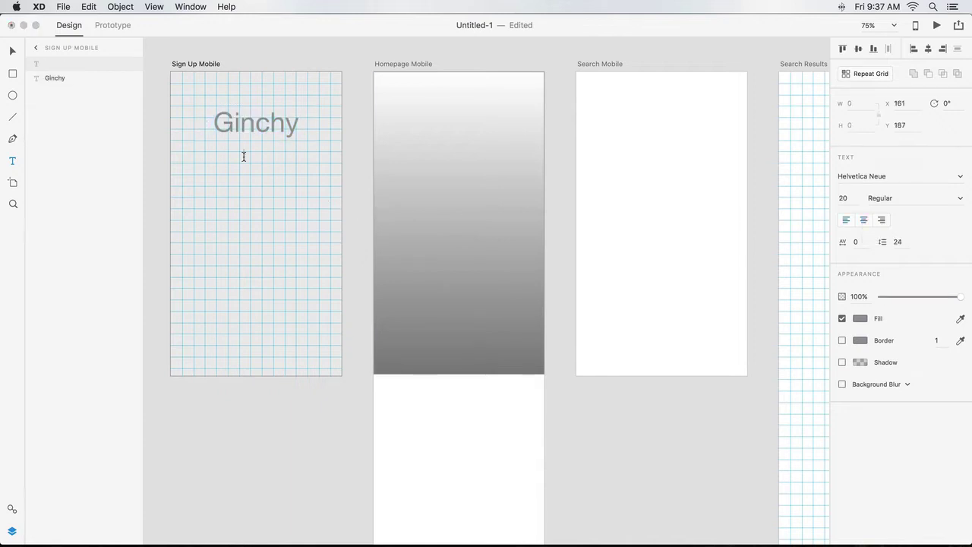
pyautogui.write('Social Sign In')
# Step: Put 'Social Sign In' centred in a rectangle behind it and centre the button below Ginchy
pyautogui.press('Escape')
pyautogui.press('r')
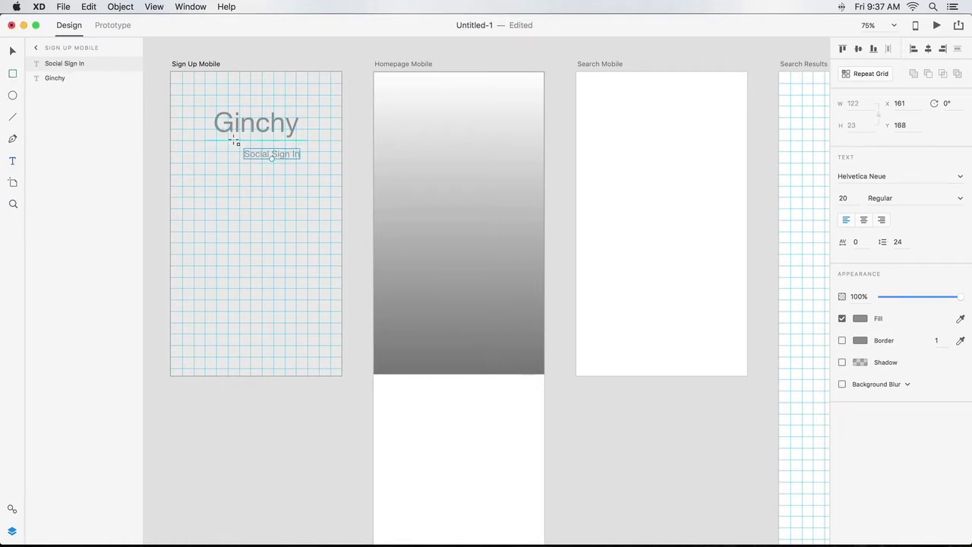
pyautogui.moveTo(228, 140); pyautogui.dragTo(318, 174)
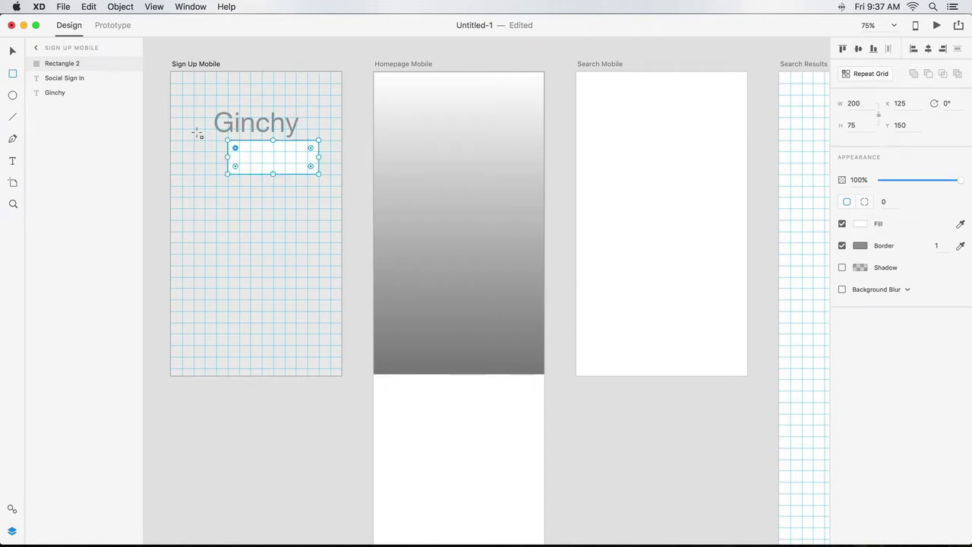
pyautogui.moveTo(61, 64)
pyautogui.moveTo(53, 62); pyautogui.dragTo(52, 83)
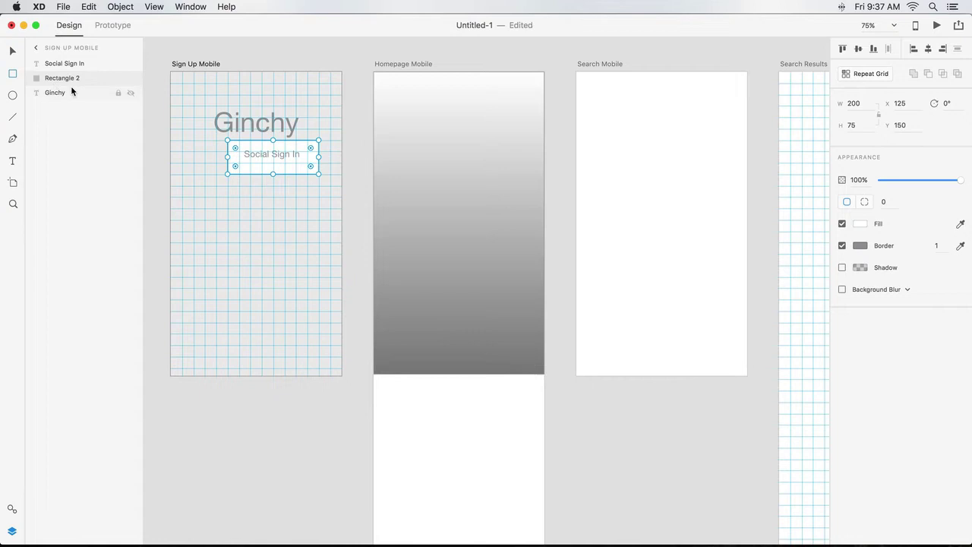
pyautogui.keyDown('shift'); pyautogui.click(260, 155); pyautogui.keyUp('shift')
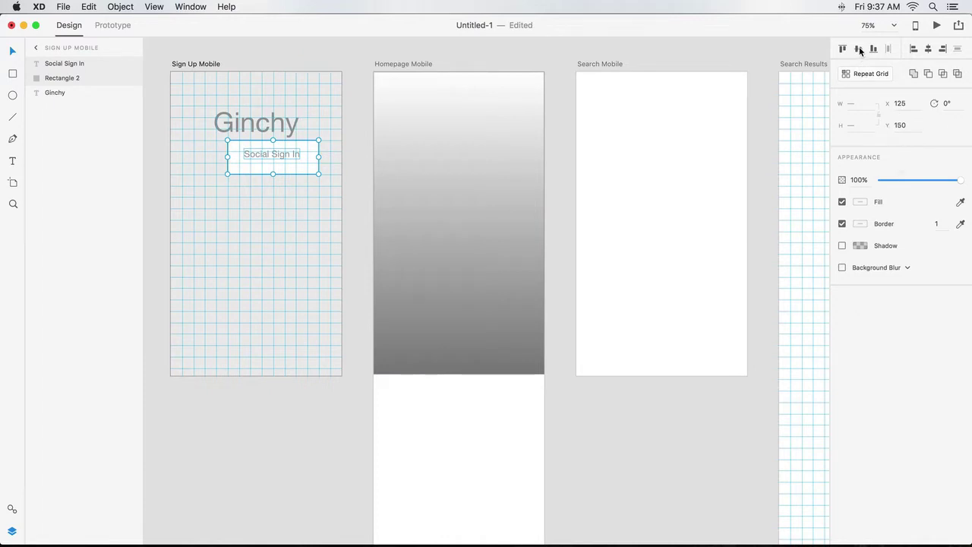
pyautogui.click(859, 47)
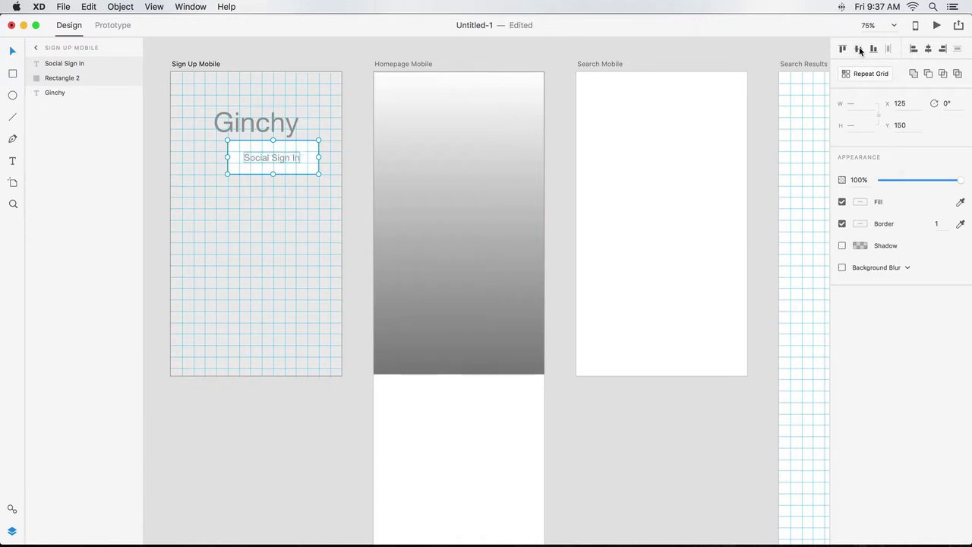
pyautogui.click(929, 50)
pyautogui.moveTo(315, 148); pyautogui.dragTo(297, 169)
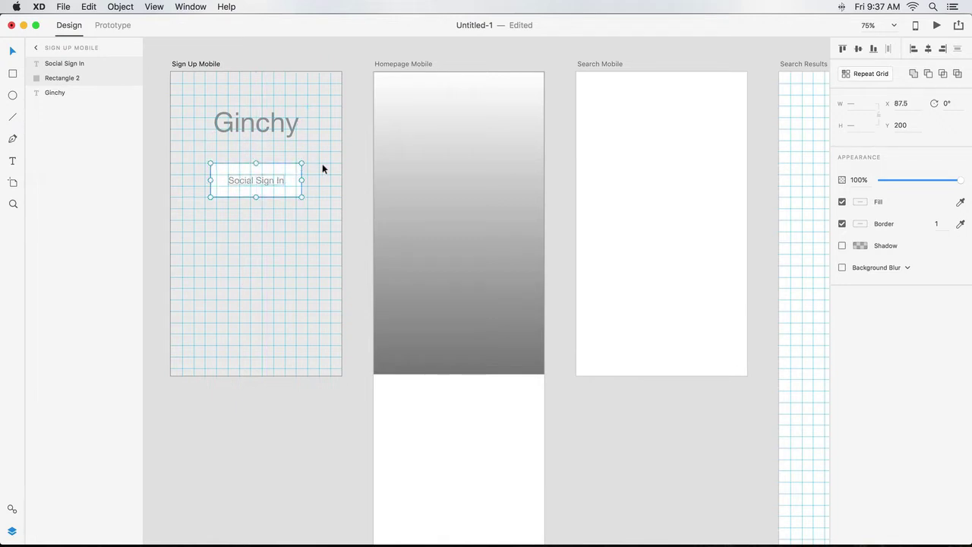
# Step: Repeat-grid the Social Sign In button into three stacked copies with a 37 gap
pyautogui.click(868, 73)
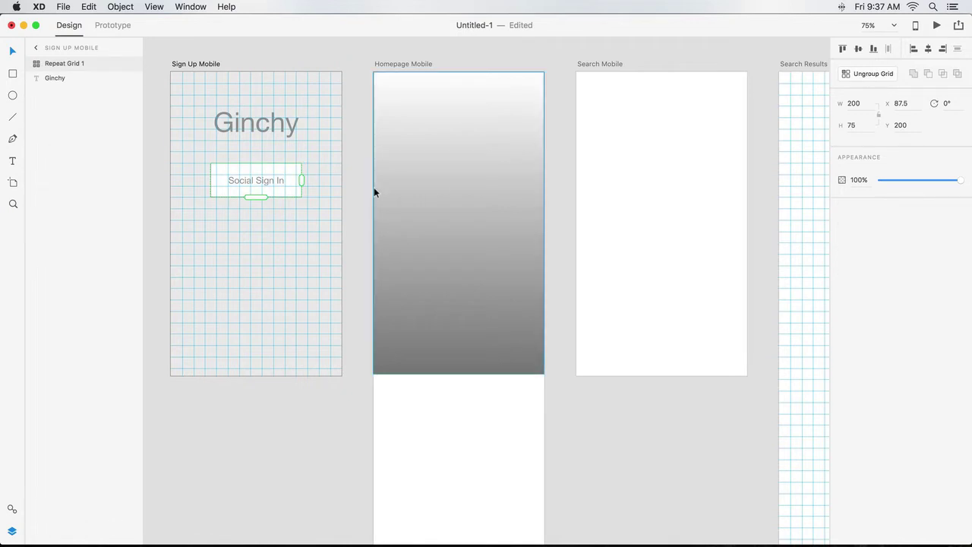
pyautogui.moveTo(256, 197); pyautogui.dragTo(251, 264)
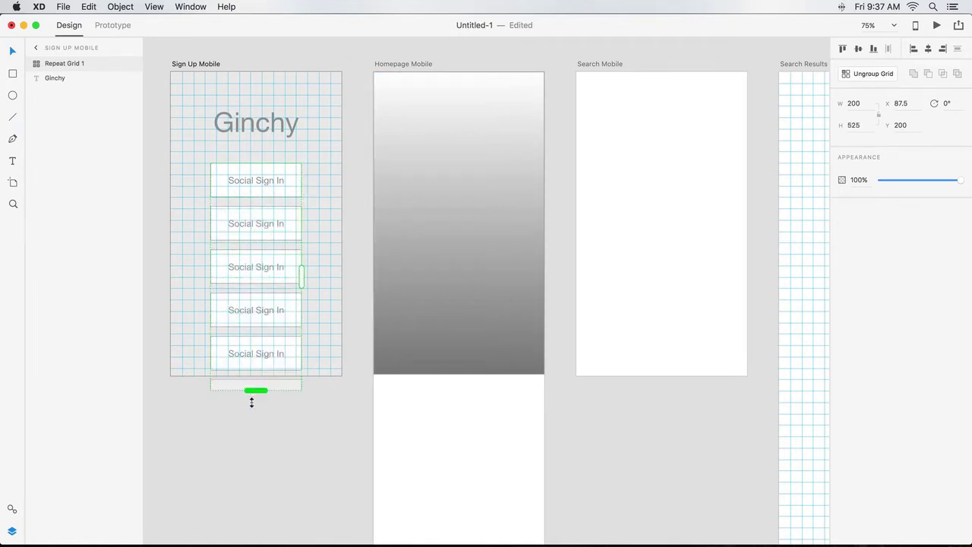
pyautogui.moveTo(252, 403); pyautogui.dragTo(251, 415)
pyautogui.moveTo(303, 278)
pyautogui.mouseDown()
pyautogui.moveTo(327, 296)
pyautogui.moveTo(308, 288)
pyautogui.mouseUp()
pyautogui.moveTo(271, 413); pyautogui.dragTo(274, 298)
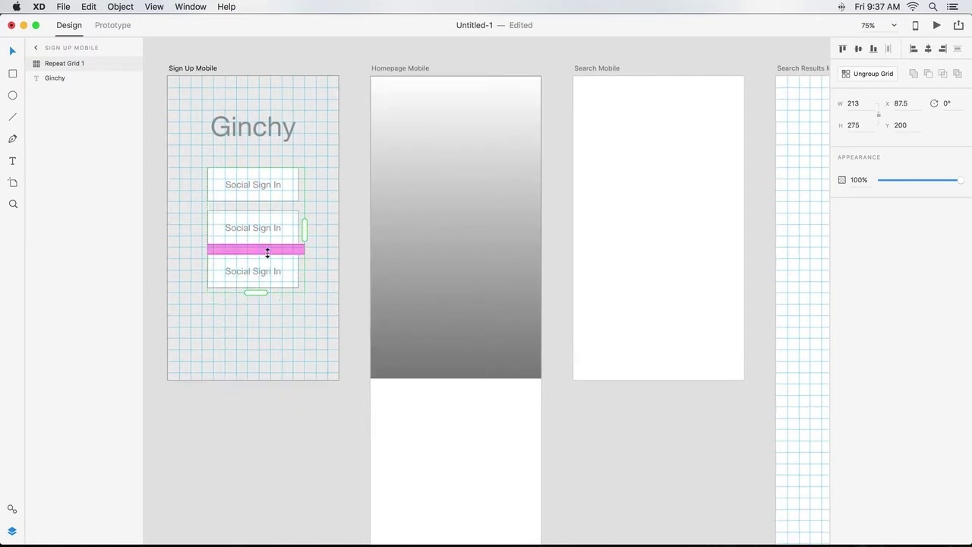
pyautogui.moveTo(267, 250); pyautogui.dragTo(266, 267)
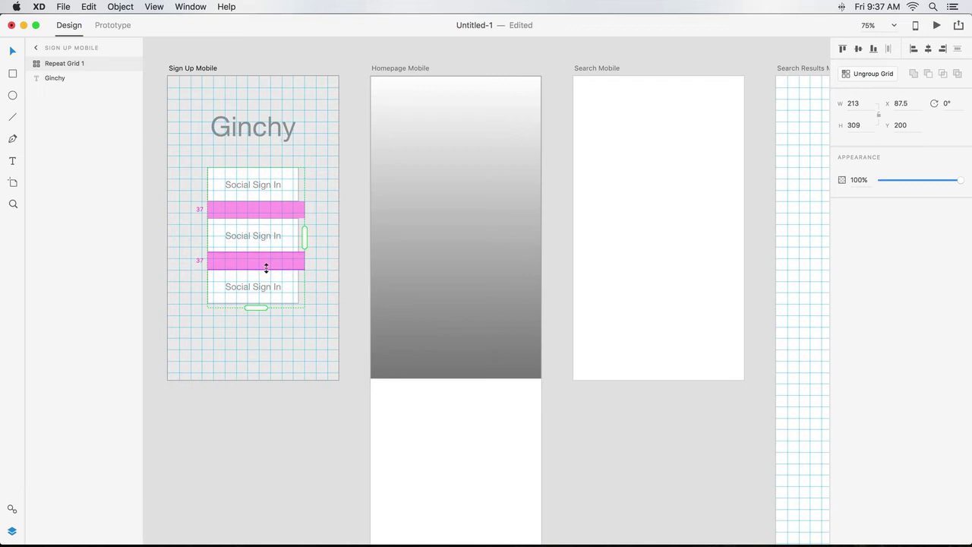
pyautogui.click(316, 275)
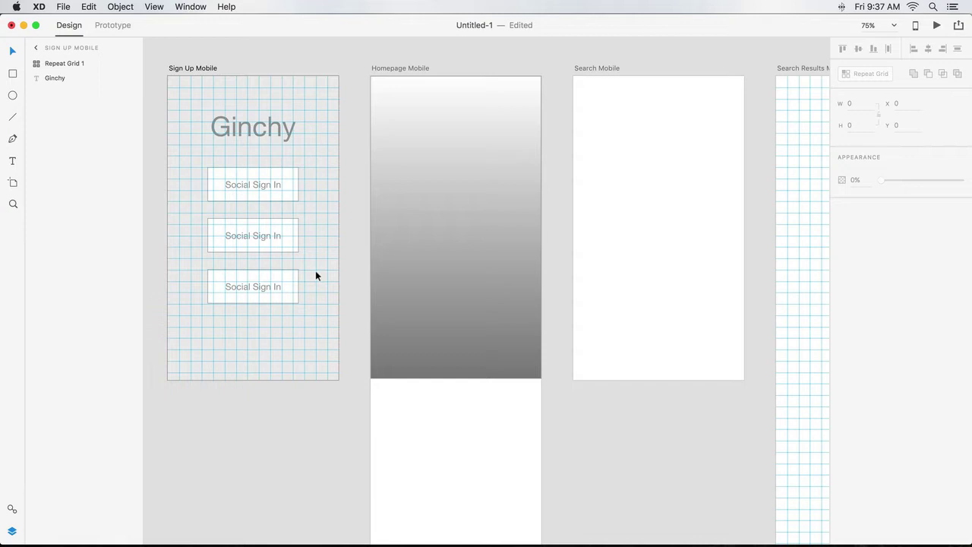
# Step: Save the 60 pt and 20 pt Helvetica Neue Regular styles as character style assets
pyautogui.click(206, 68)
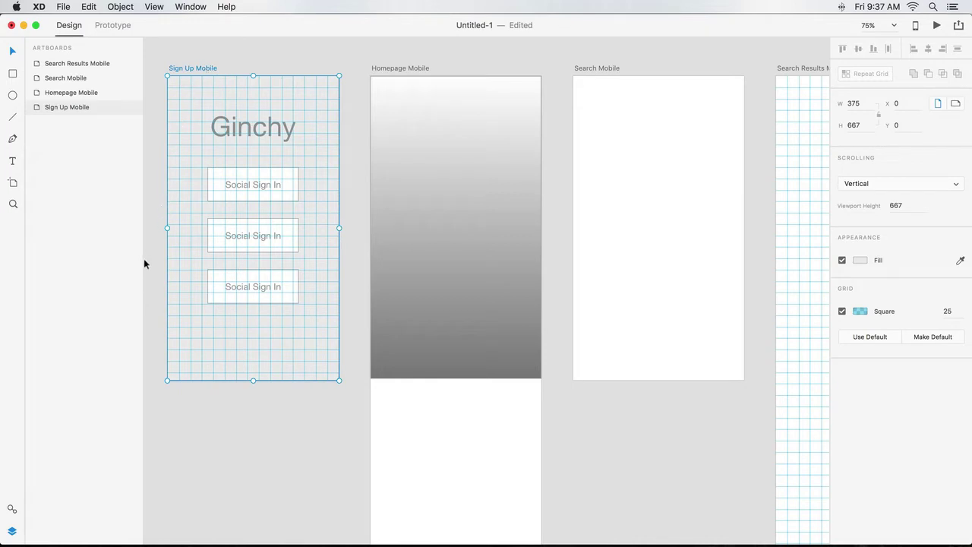
pyautogui.click(11, 511)
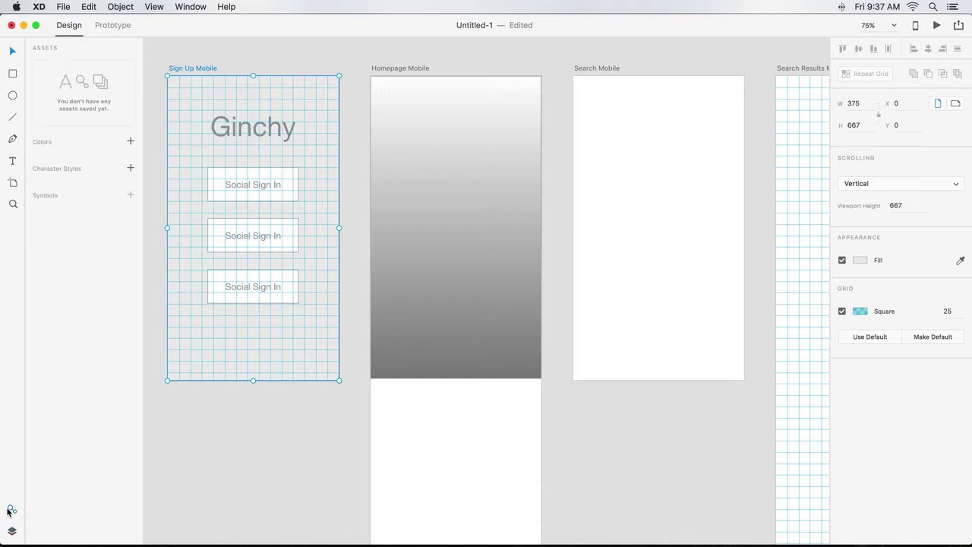
pyautogui.click(130, 168)
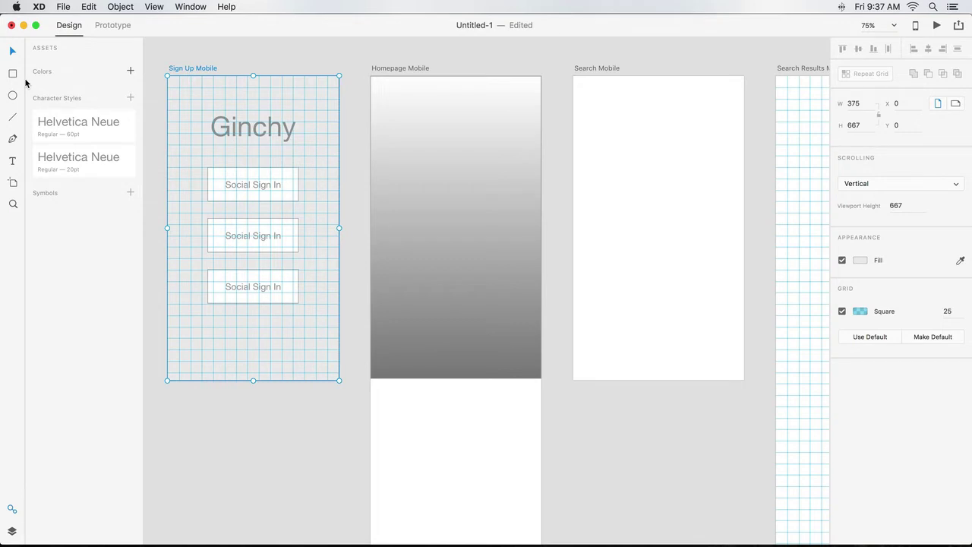
# Step: Draw a 375×62 header bar atop Homepage Mobile and save it as a symbol
pyautogui.click(12, 73)
pyautogui.moveTo(372, 76)
pyautogui.mouseDown()
pyautogui.moveTo(479, 120)
pyautogui.moveTo(544, 102)
pyautogui.mouseUp()
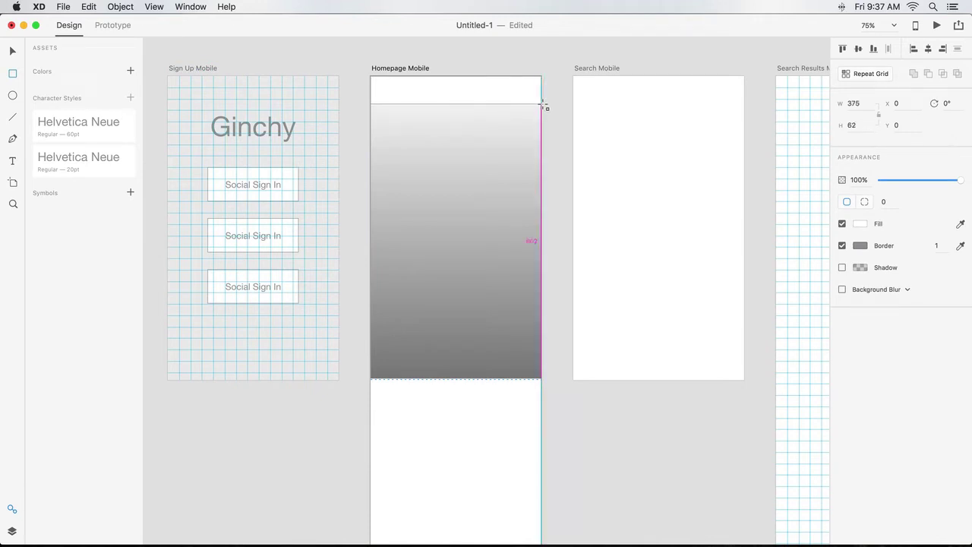
pyautogui.moveTo(543, 103); pyautogui.dragTo(541, 104)
pyautogui.click(131, 192)
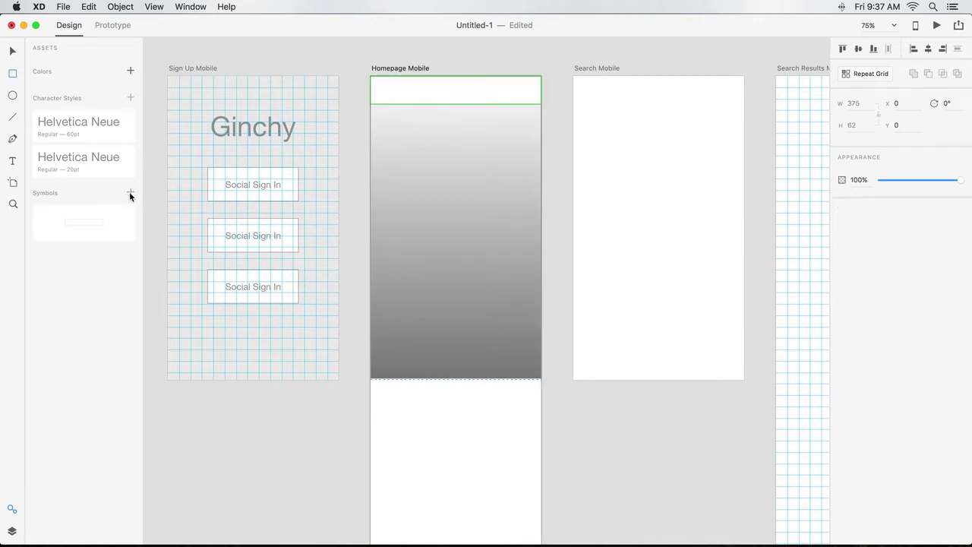
# Step: Copy the header symbol and paste it onto Search Mobile and Search Results Mobile
pyautogui.hscroll(-1, 521, 94)
pyautogui.rightClick(521, 93)
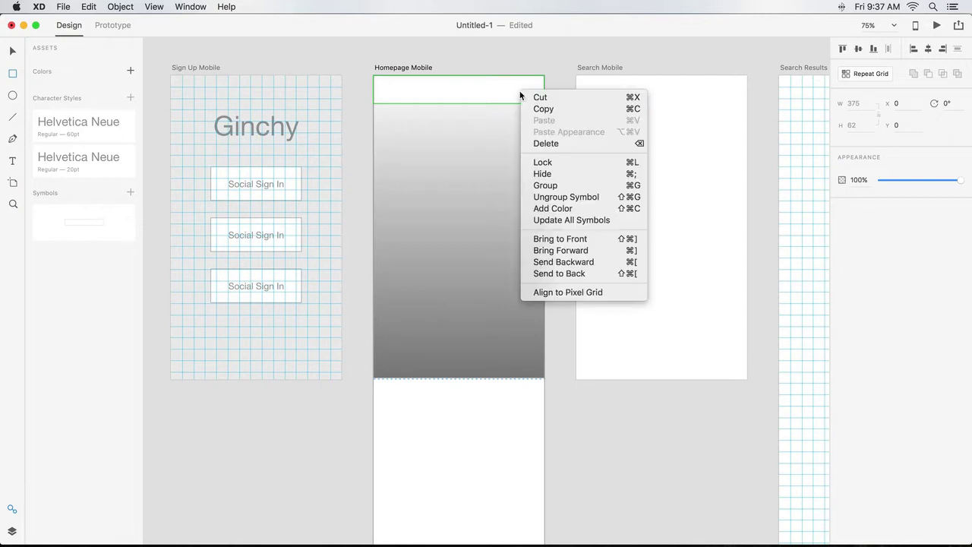
pyautogui.click(531, 109)
pyautogui.rightClick(589, 88)
pyautogui.click(638, 122)
pyautogui.hscroll(3, 638, 123)
pyautogui.hscroll(2, 637, 122)
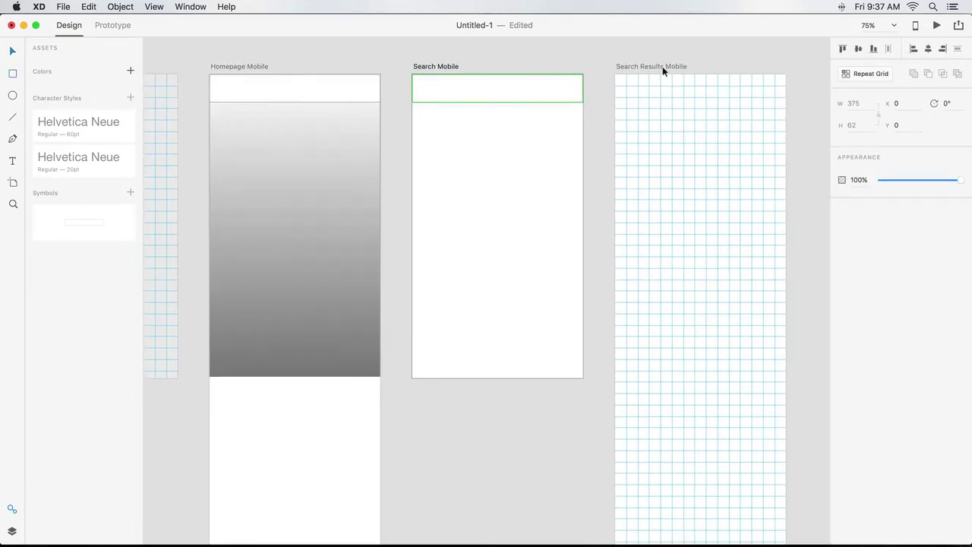
pyautogui.click(662, 67)
pyautogui.rightClick(669, 122)
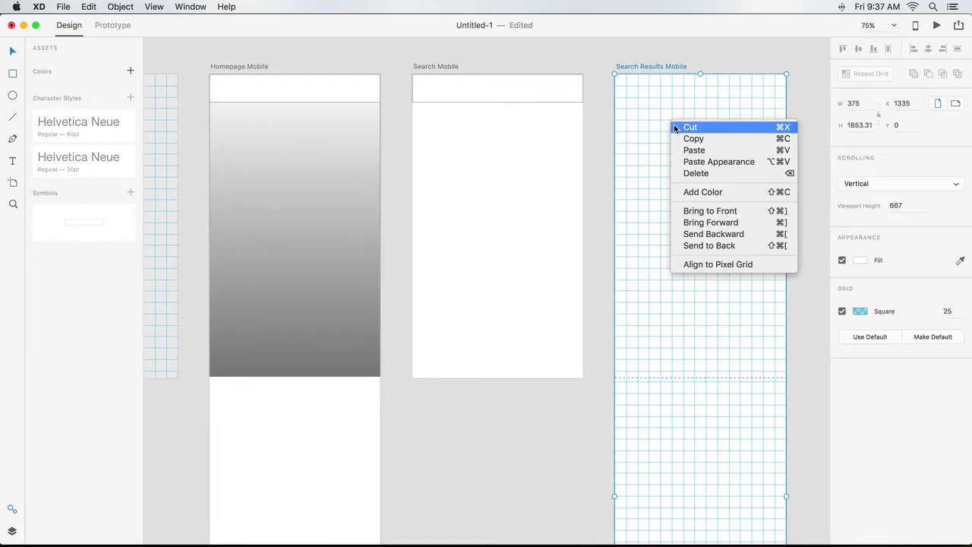
pyautogui.click(691, 150)
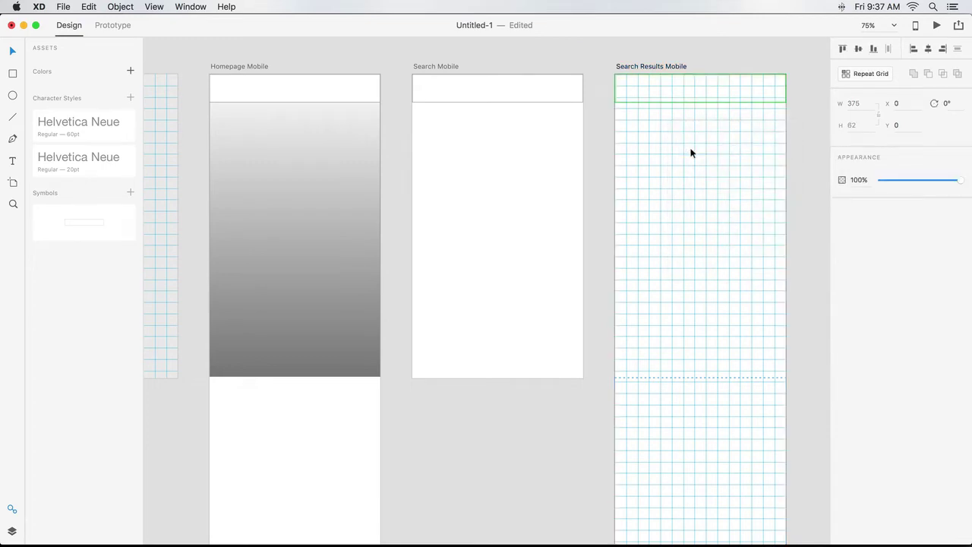
# Step: Draw an oval in the Search Results Mobile header, then go to the File menu's UI kits
pyautogui.click(689, 97)
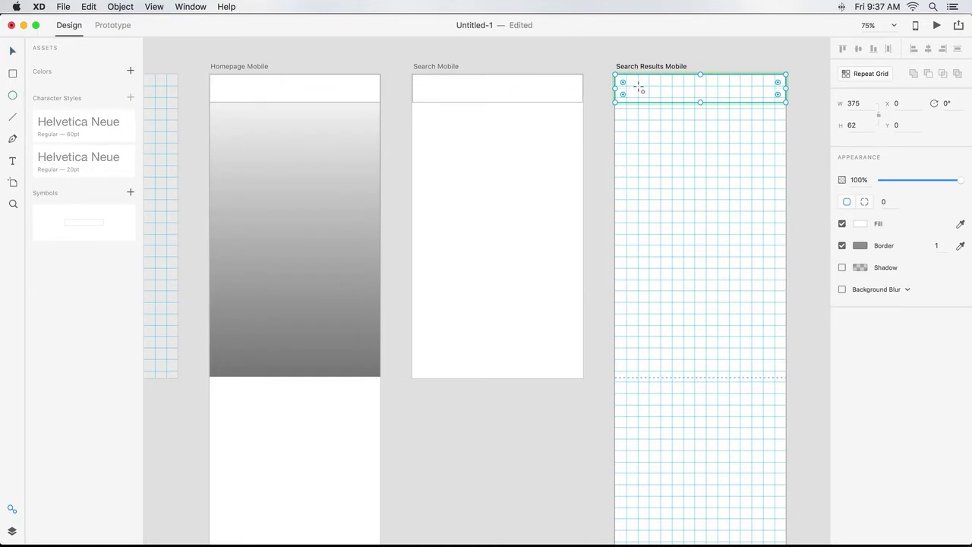
pyautogui.moveTo(638, 86)
pyautogui.mouseDown()
pyautogui.moveTo(662, 96)
pyautogui.moveTo(764, 94)
pyautogui.mouseUp()
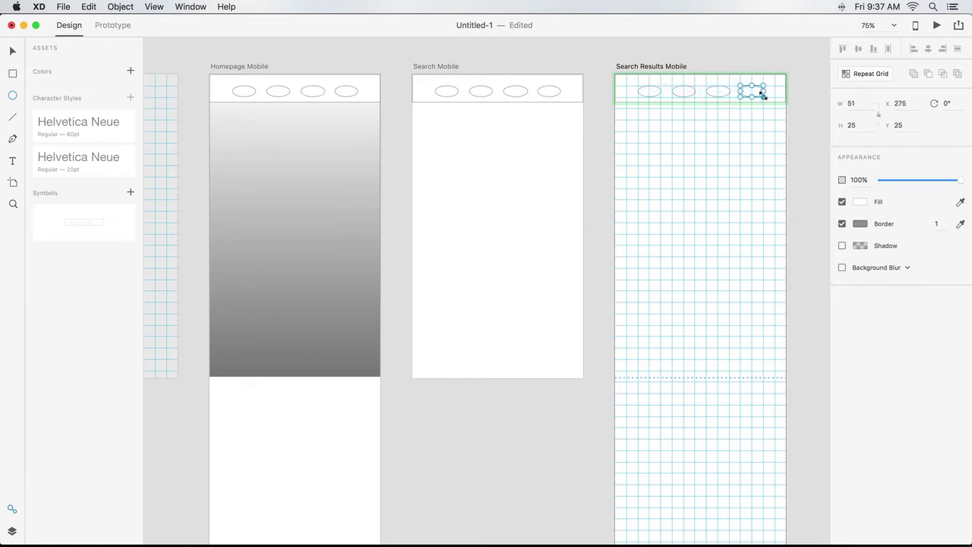
pyautogui.scroll(2, 761, 133)
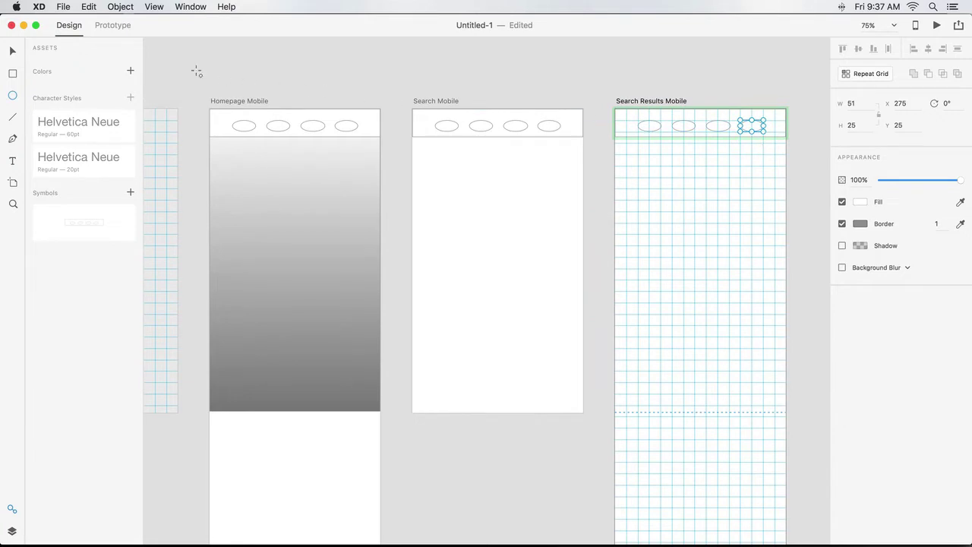
pyautogui.click(63, 7)
pyautogui.moveTo(114, 56)
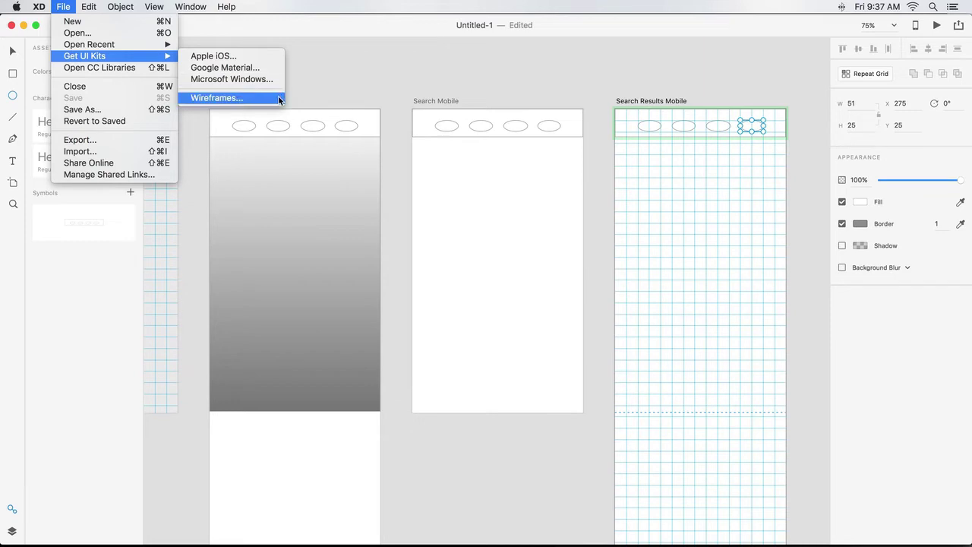
# Step: Close the File menu without downloading a wireframe UI kit
pyautogui.click(302, 96)
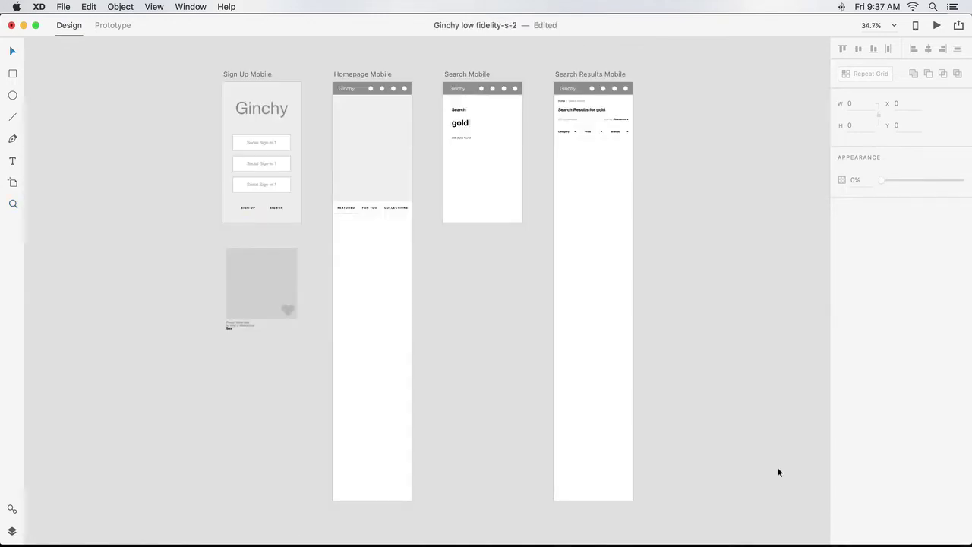
# Step: Move the product card into Homepage Mobile, snapped just below the tabs
pyautogui.press('super+equal')
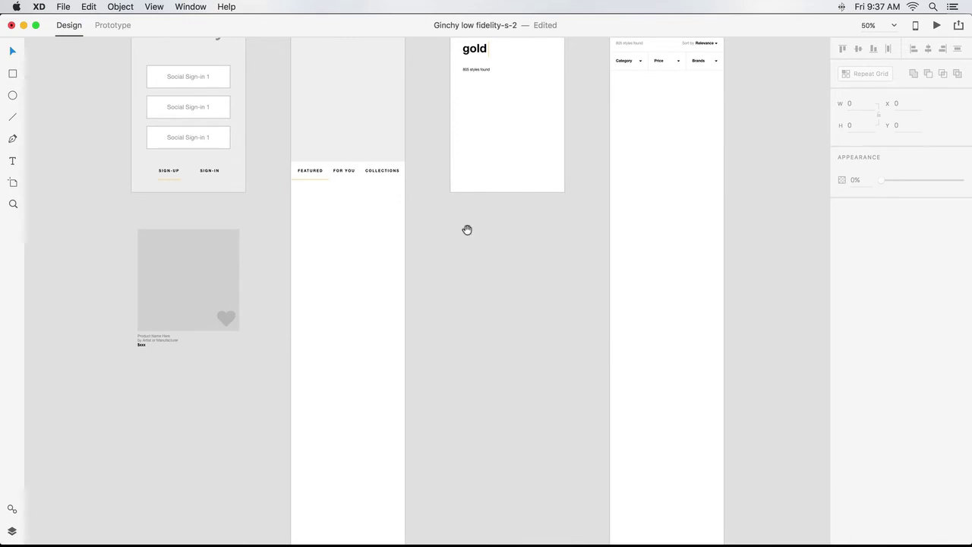
pyautogui.moveTo(466, 230); pyautogui.dragTo(466, 357)
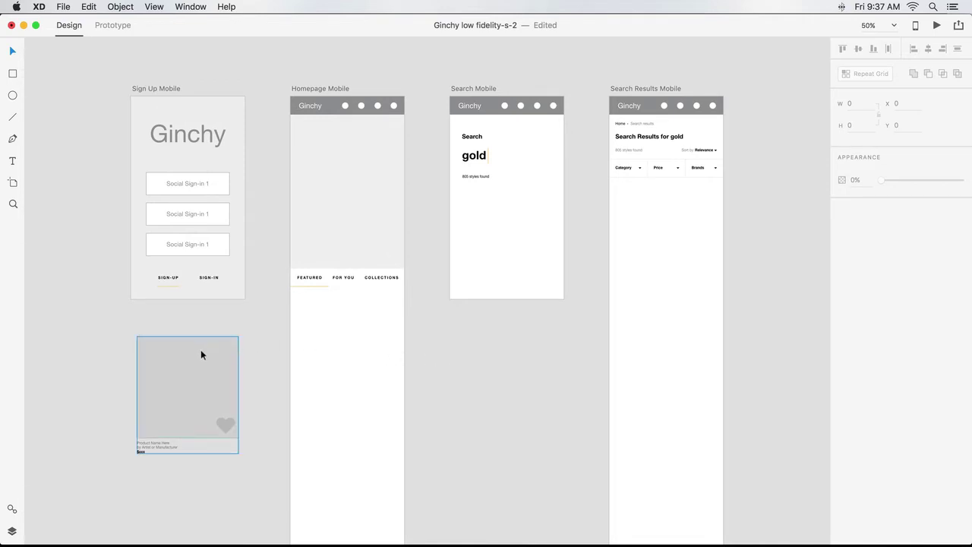
pyautogui.moveTo(195, 402)
pyautogui.mouseDown()
pyautogui.moveTo(194, 418)
pyautogui.moveTo(221, 412)
pyautogui.mouseUp()
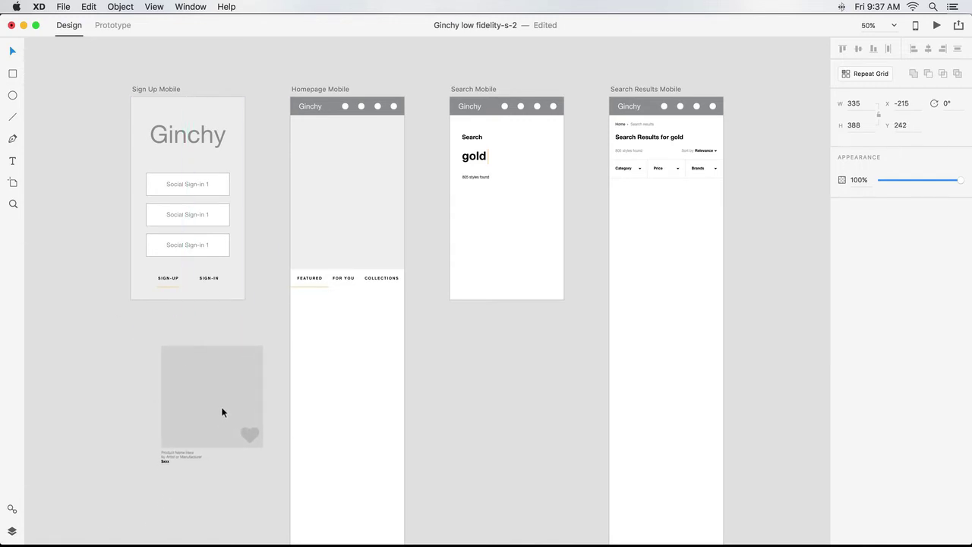
pyautogui.moveTo(221, 413); pyautogui.dragTo(290, 404)
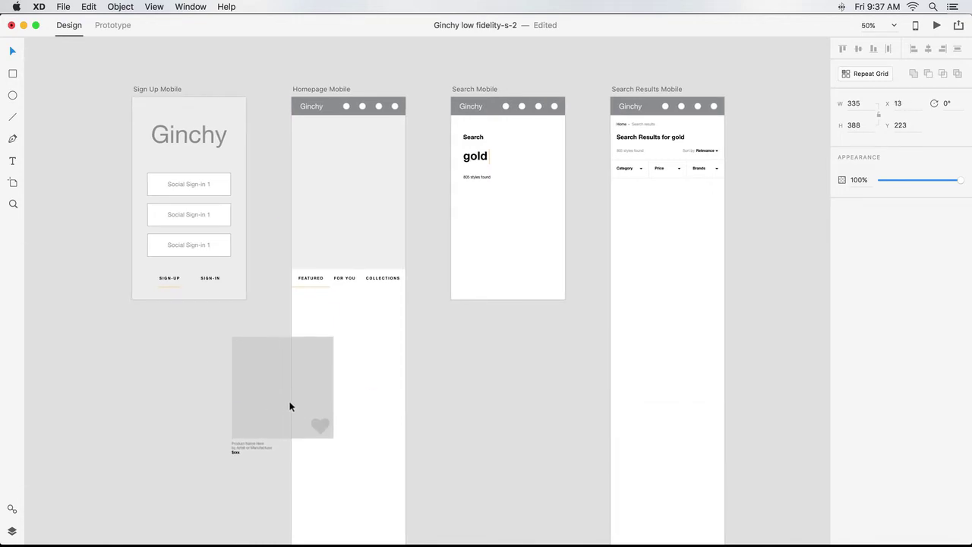
pyautogui.moveTo(290, 404); pyautogui.dragTo(295, 406)
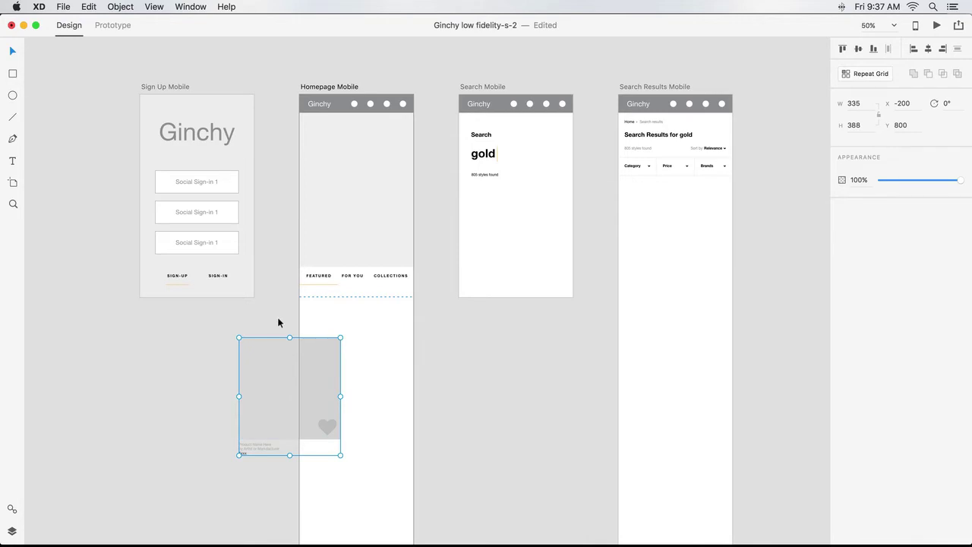
pyautogui.click(278, 322)
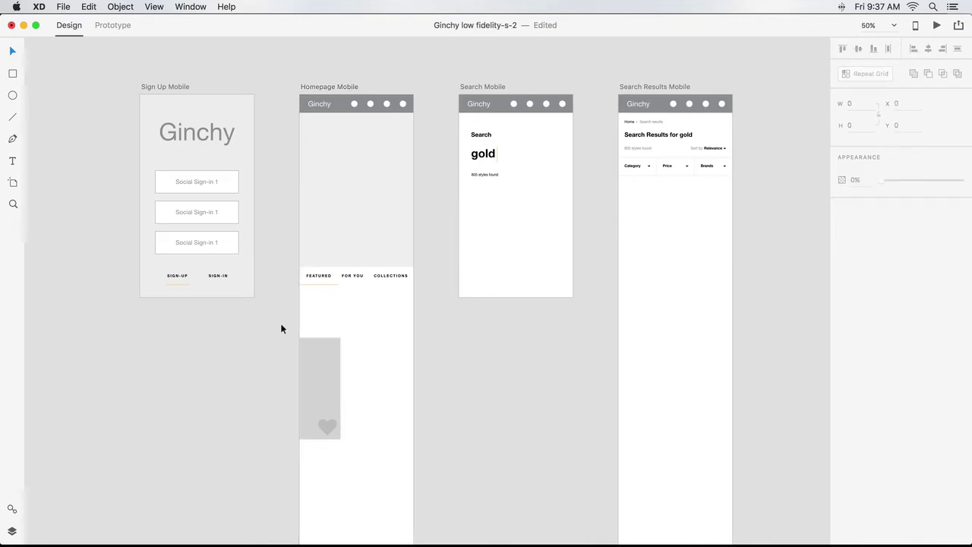
pyautogui.click(319, 355)
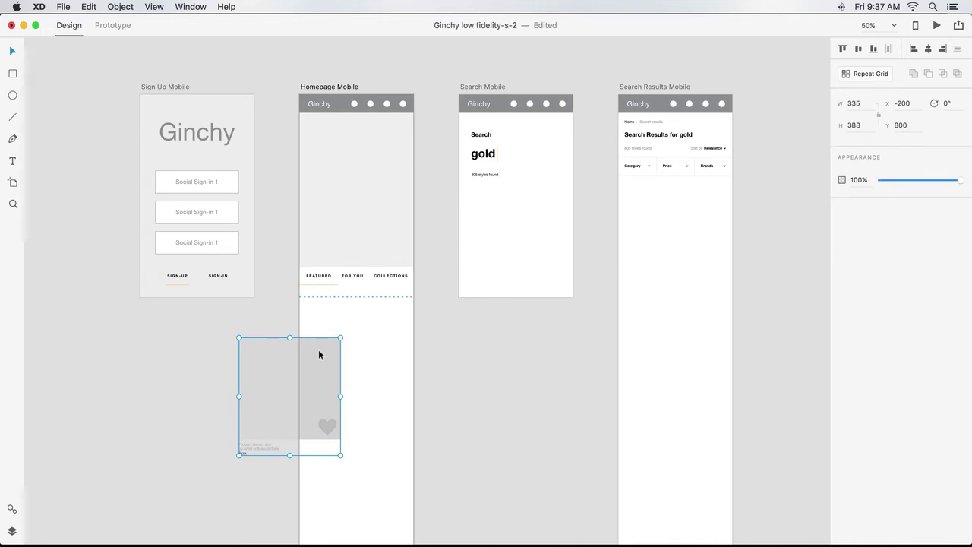
pyautogui.moveTo(319, 355); pyautogui.dragTo(388, 321)
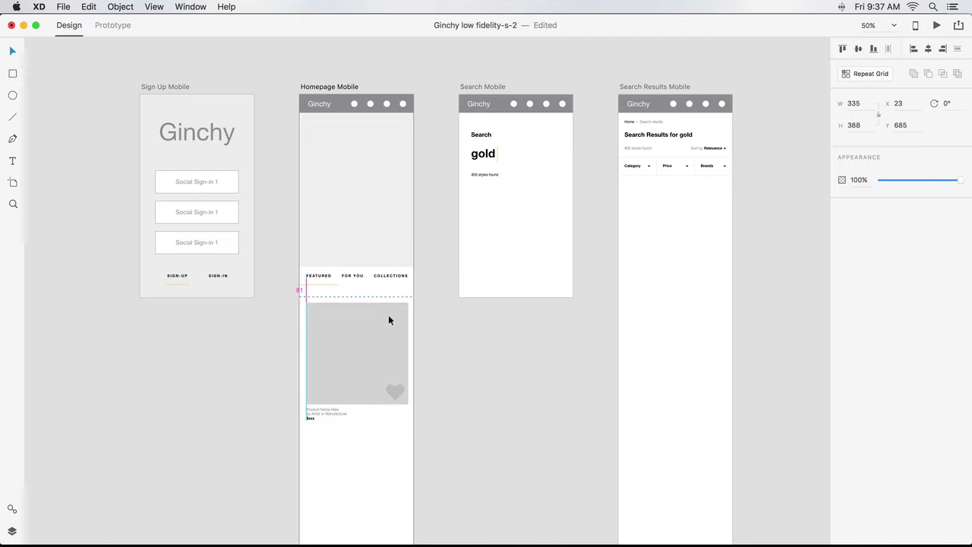
pyautogui.moveTo(388, 321); pyautogui.dragTo(387, 315)
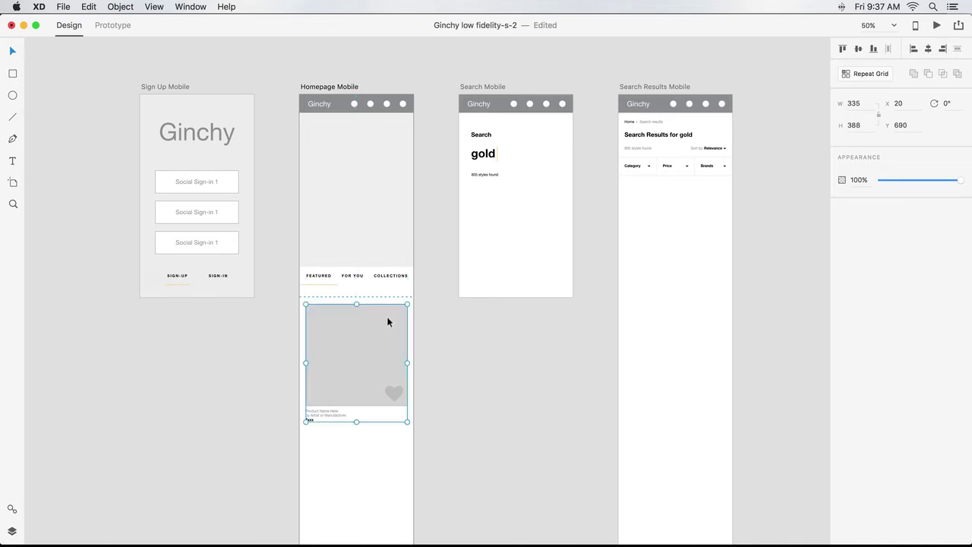
# Step: Paste a copy of Sign Up's Ginchy title into Homepage Mobile's hero area
pyautogui.click(202, 135)
pyautogui.click(363, 200)
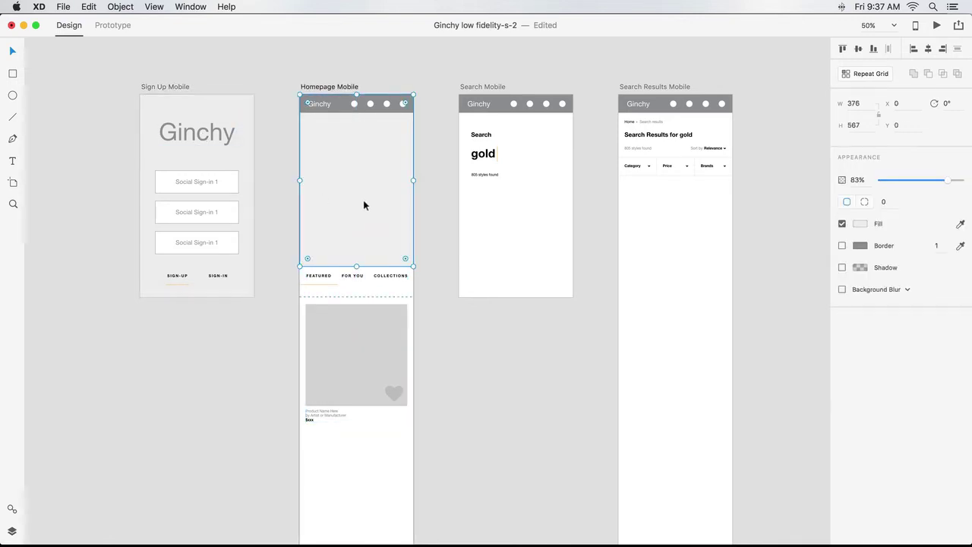
pyautogui.press('super+v')
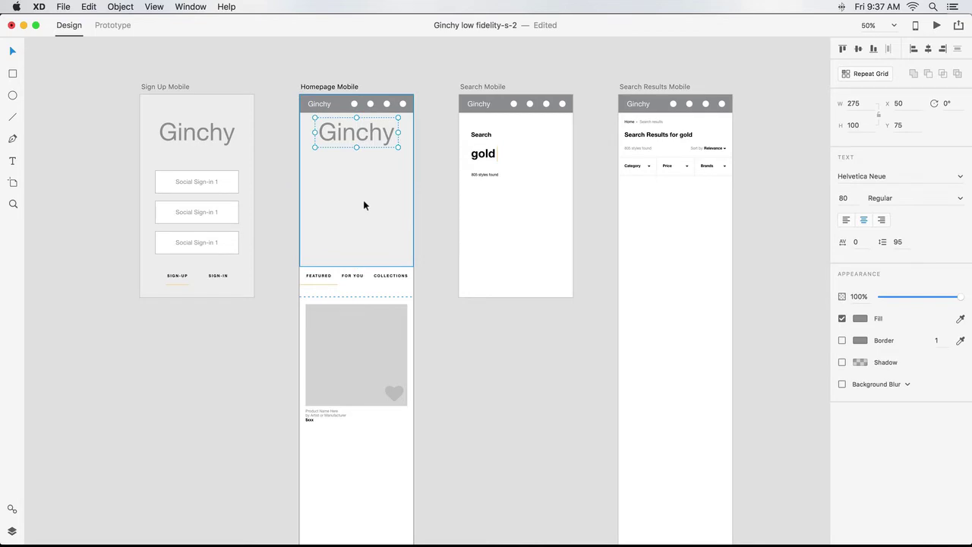
pyautogui.moveTo(363, 129)
pyautogui.mouseDown()
pyautogui.moveTo(363, 177)
pyautogui.moveTo(366, 166)
pyautogui.mouseUp()
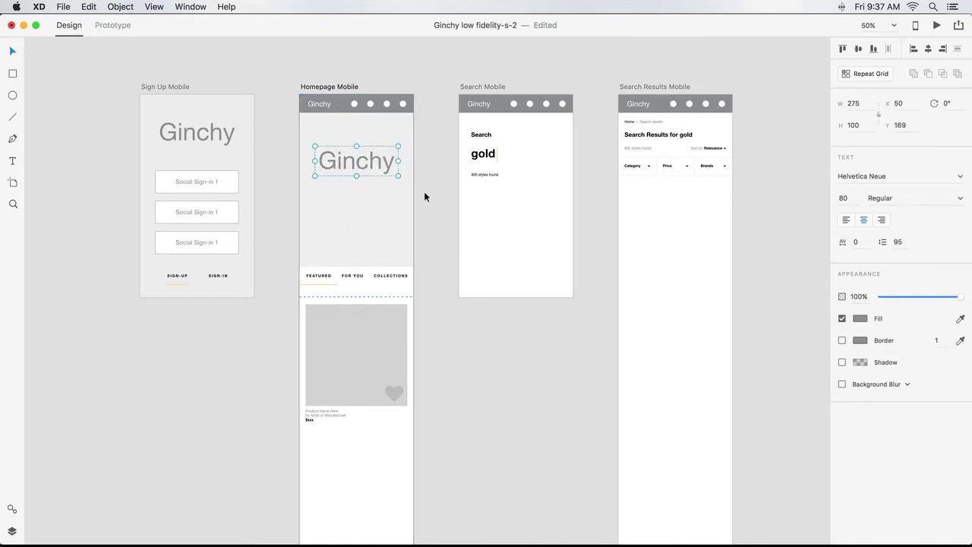
pyautogui.click(423, 191)
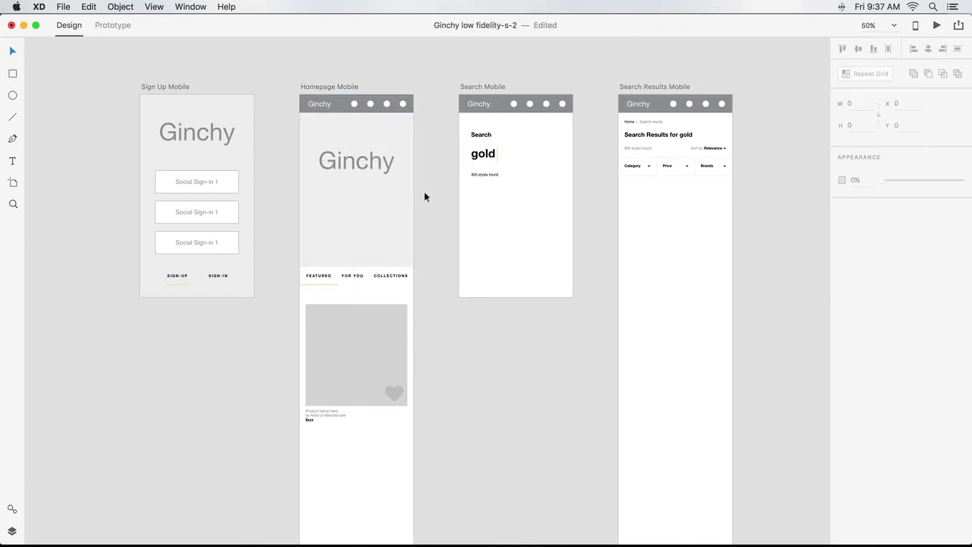
# Step: Make the product card a repeat grid extended down Homepage Mobile with taller row gaps
pyautogui.click(353, 340)
pyautogui.click(878, 74)
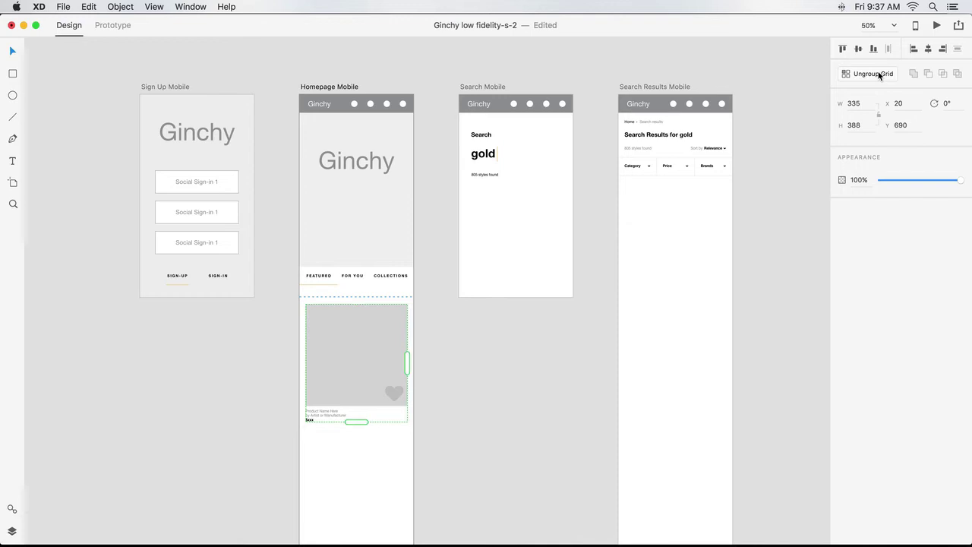
pyautogui.press('super+minus')
pyautogui.press('super+minus')
pyautogui.scroll(-3, 452, 262)
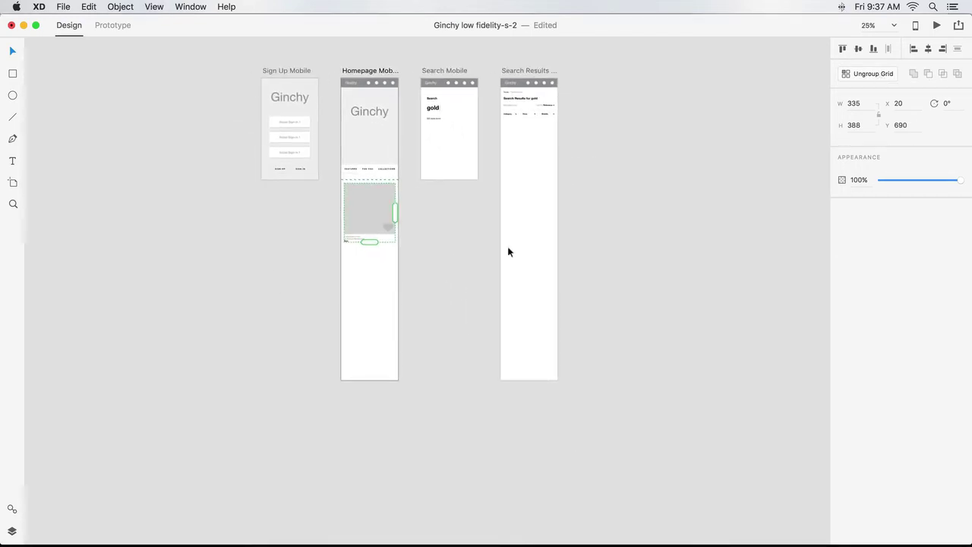
pyautogui.moveTo(394, 212)
pyautogui.mouseDown()
pyautogui.moveTo(451, 210)
pyautogui.moveTo(397, 211)
pyautogui.mouseUp()
pyautogui.moveTo(373, 244); pyautogui.dragTo(386, 429)
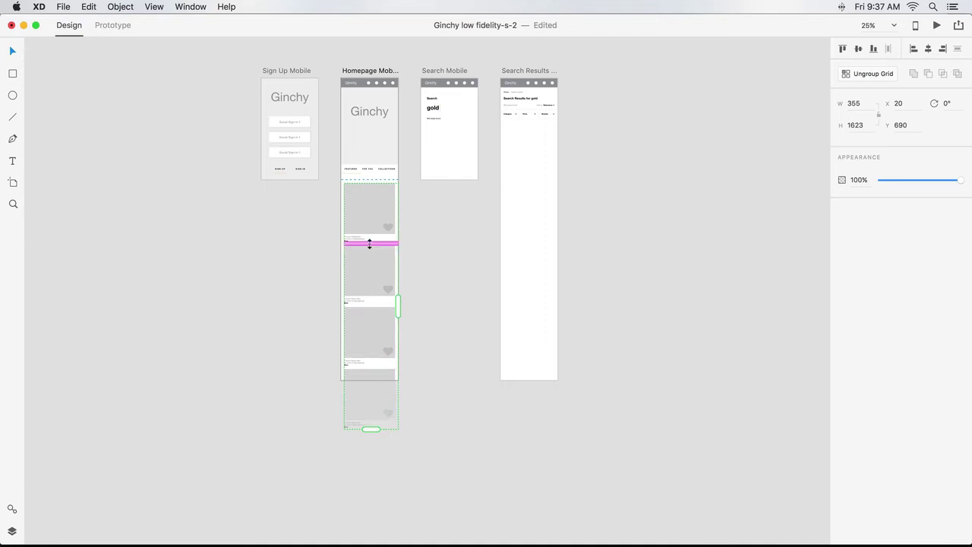
pyautogui.moveTo(369, 243); pyautogui.dragTo(368, 249)
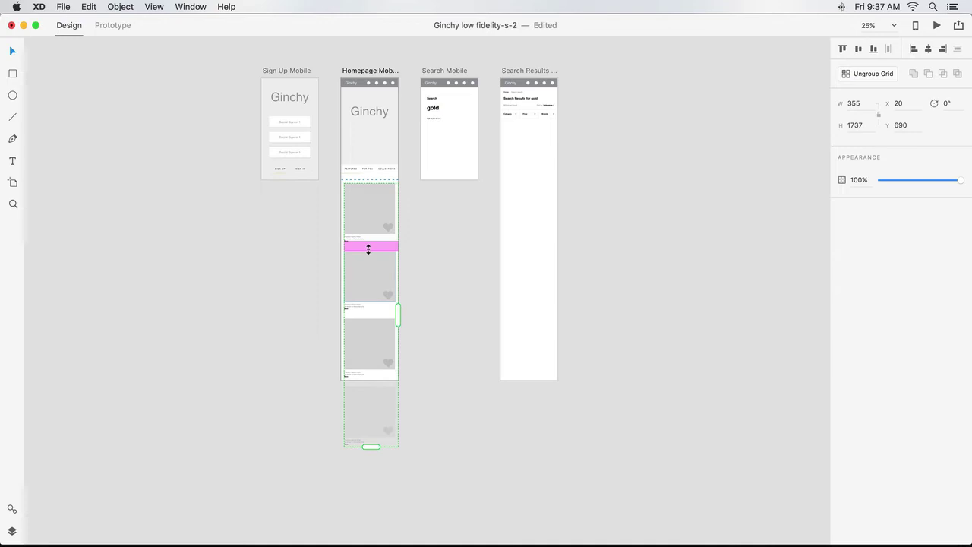
pyautogui.scroll(3, 372, 250)
pyautogui.scroll(2, 375, 252)
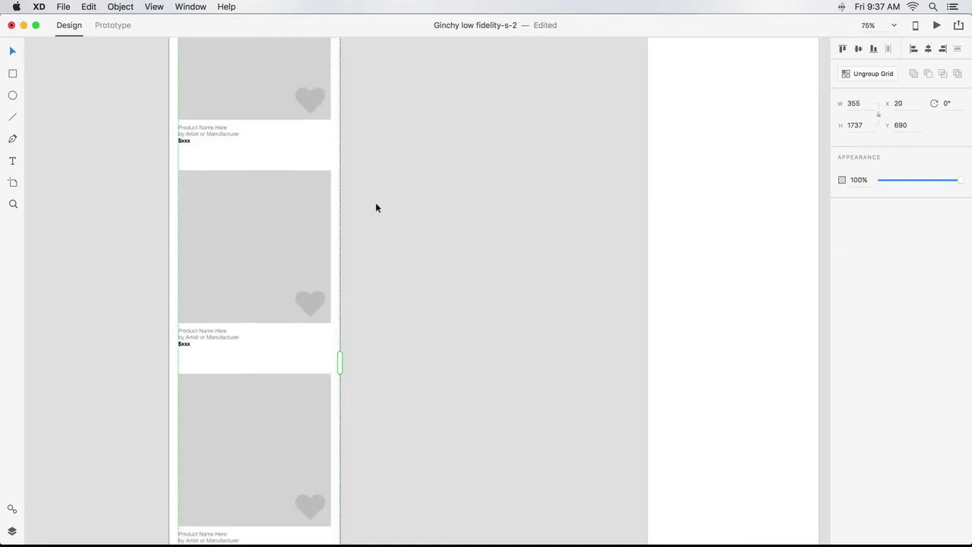
# Step: Shrink the card's heart icon to about half size and make Product Name Here bold
pyautogui.doubleClick(299, 93)
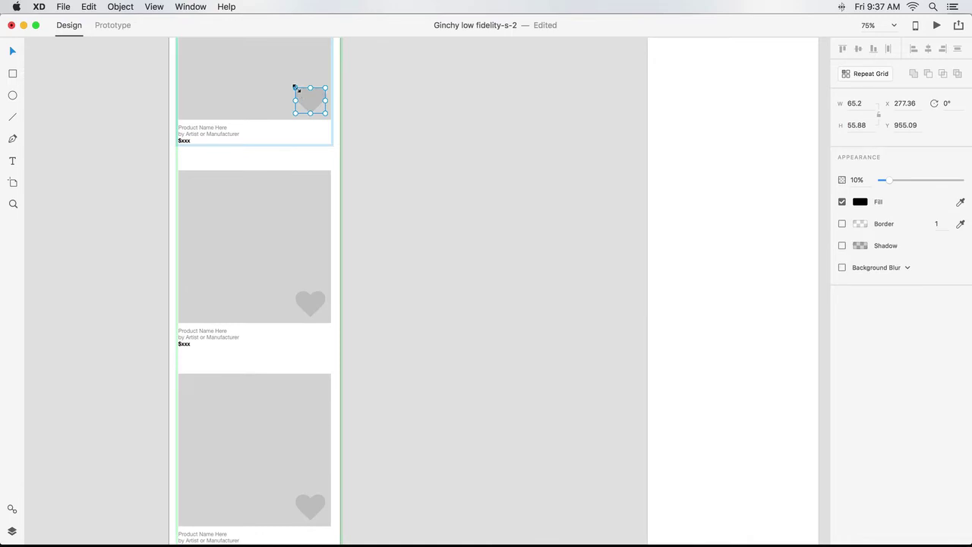
pyautogui.moveTo(295, 88); pyautogui.dragTo(309, 102)
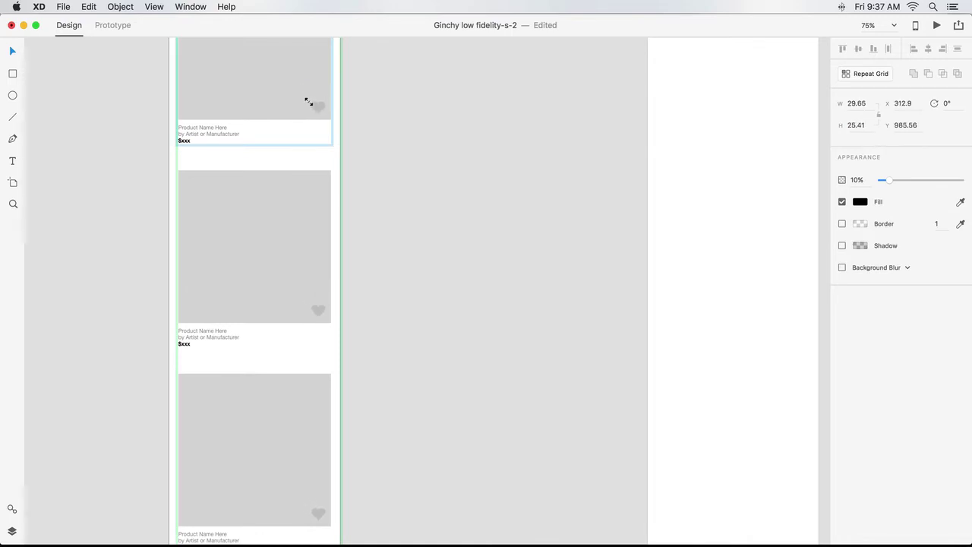
pyautogui.doubleClick(198, 128)
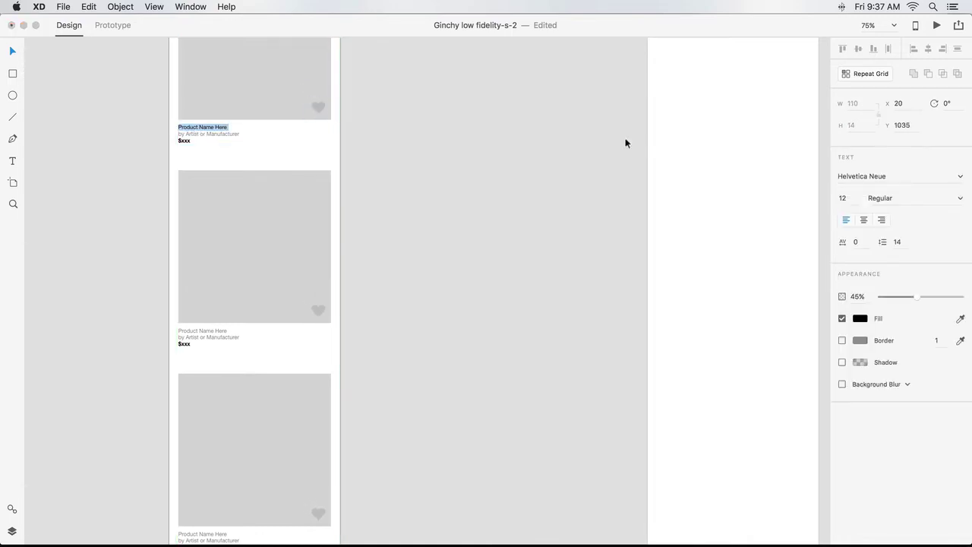
pyautogui.click(960, 199)
pyautogui.click(933, 323)
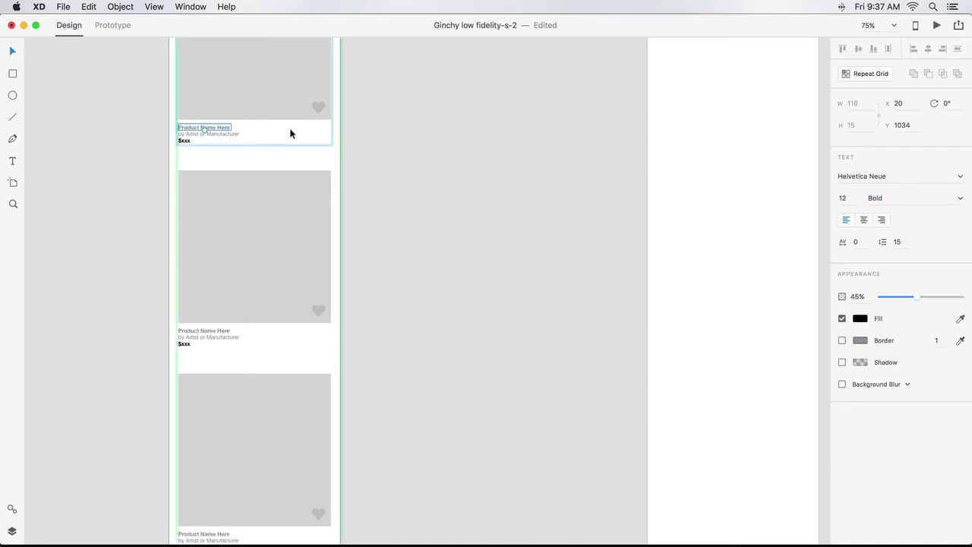
pyautogui.click(12, 95)
# Step: Draw a small circle beside the product name and repeat it into an overlapping horizontal row
pyautogui.moveTo(276, 130); pyautogui.dragTo(298, 149)
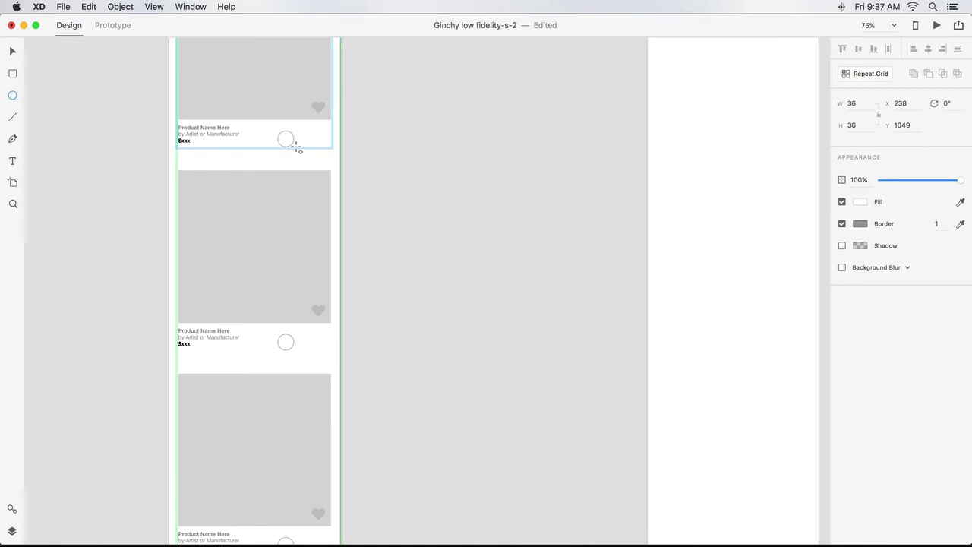
pyautogui.moveTo(297, 149); pyautogui.dragTo(292, 139)
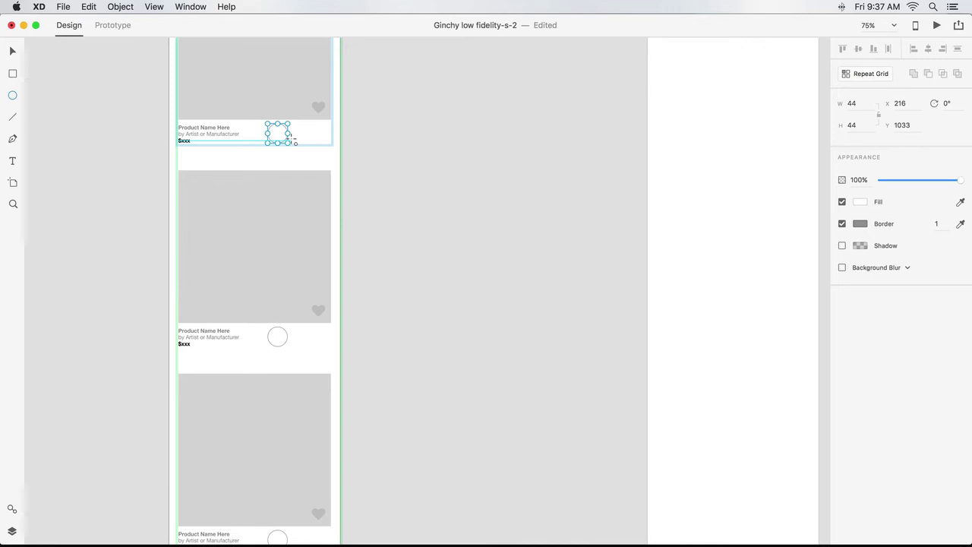
pyautogui.click(871, 73)
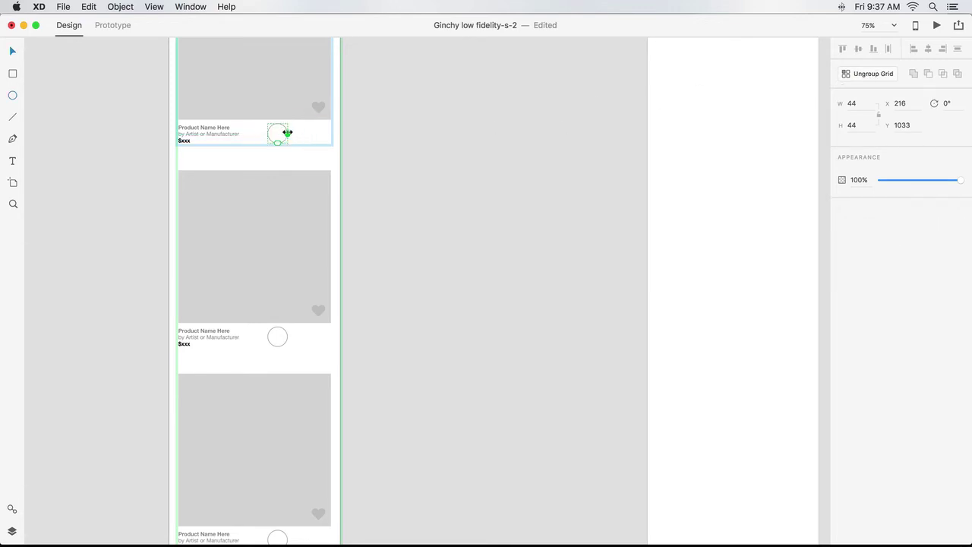
pyautogui.moveTo(287, 133); pyautogui.dragTo(409, 133)
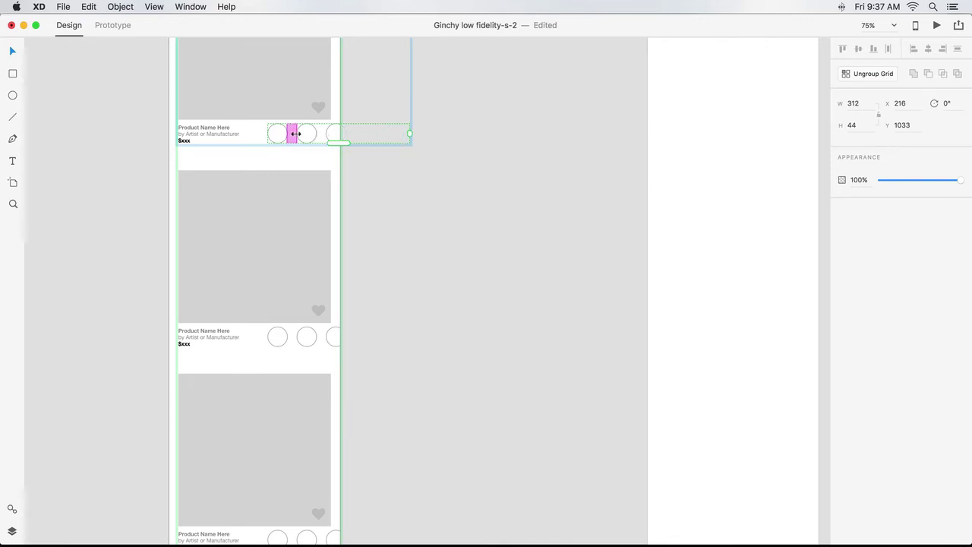
pyautogui.moveTo(292, 133); pyautogui.dragTo(277, 134)
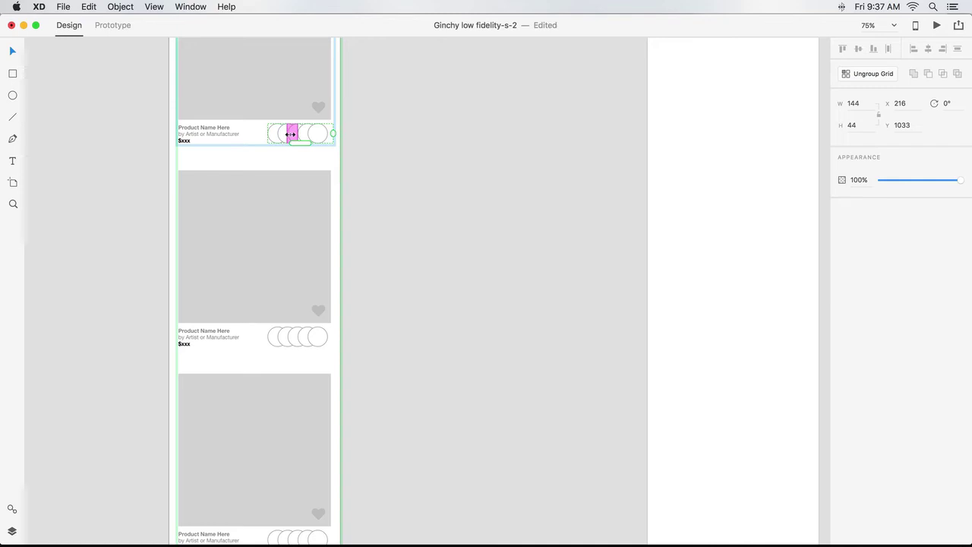
pyautogui.click(349, 140)
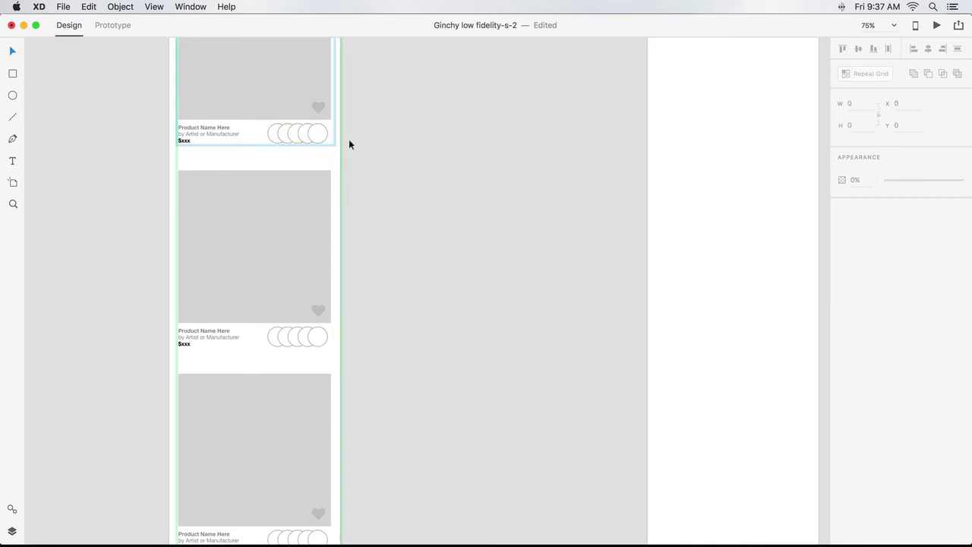
pyautogui.press('super+0')
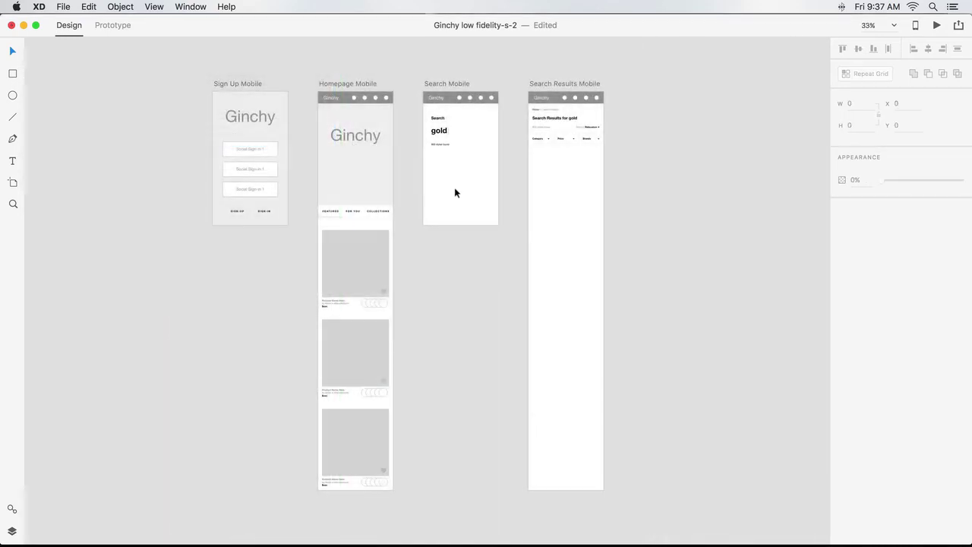
# Step: Open the Apple iOS UI kit, zoom onto its keyboard and copy the keyboard group
pyautogui.click(64, 8)
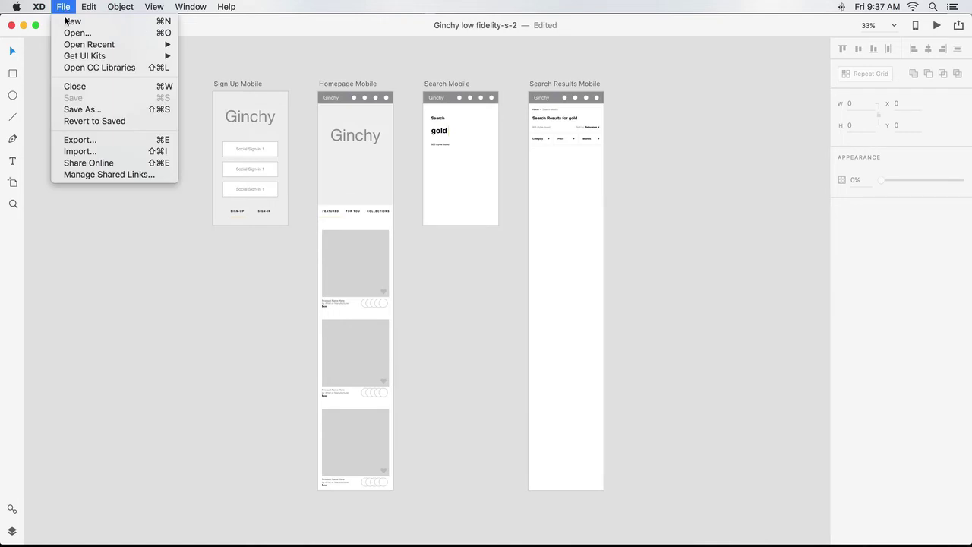
pyautogui.moveTo(85, 56)
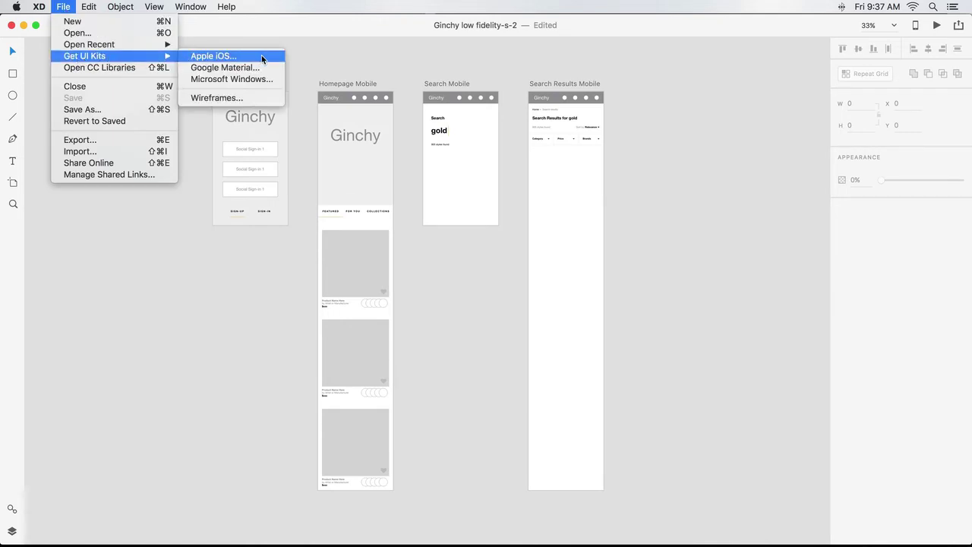
pyautogui.click(262, 59)
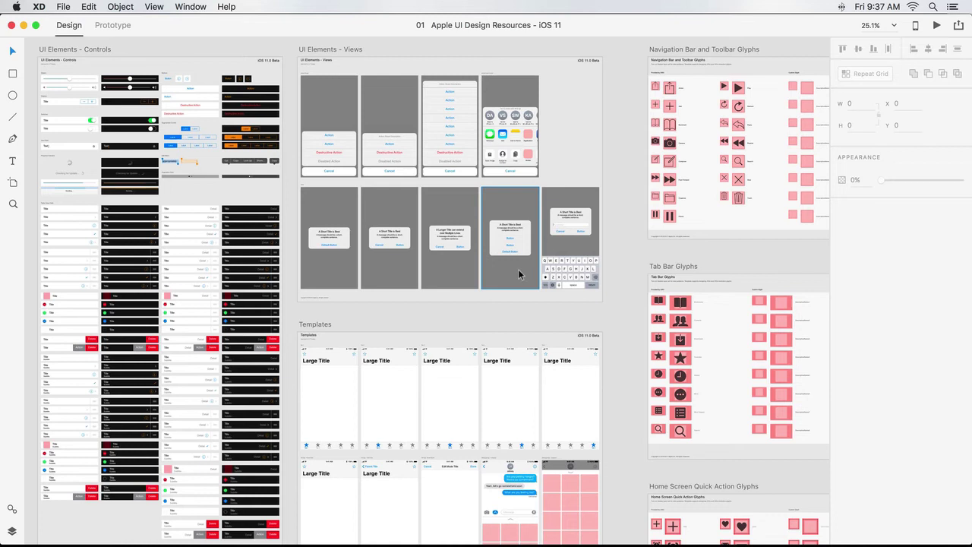
pyautogui.click(12, 205)
pyautogui.moveTo(519, 251); pyautogui.dragTo(621, 309)
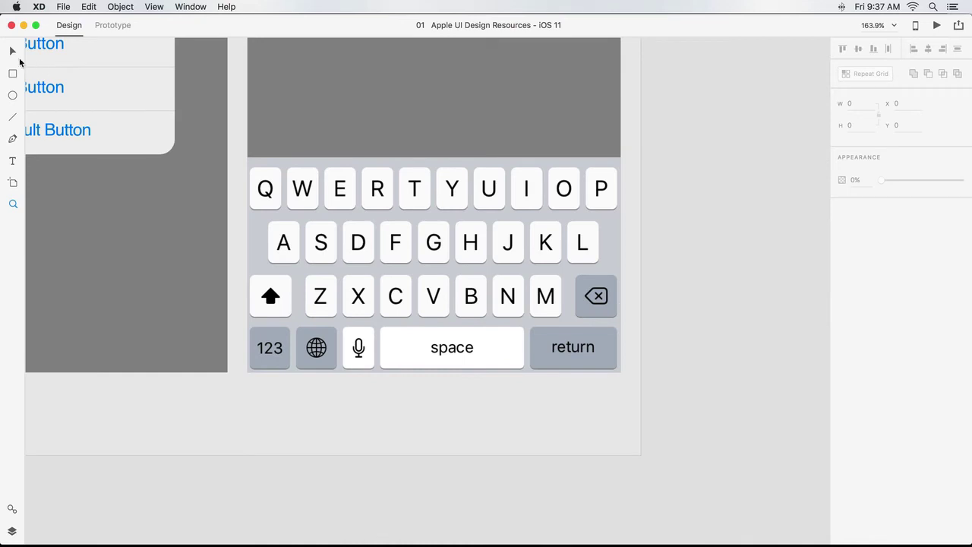
pyautogui.click(13, 51)
pyautogui.click(295, 201)
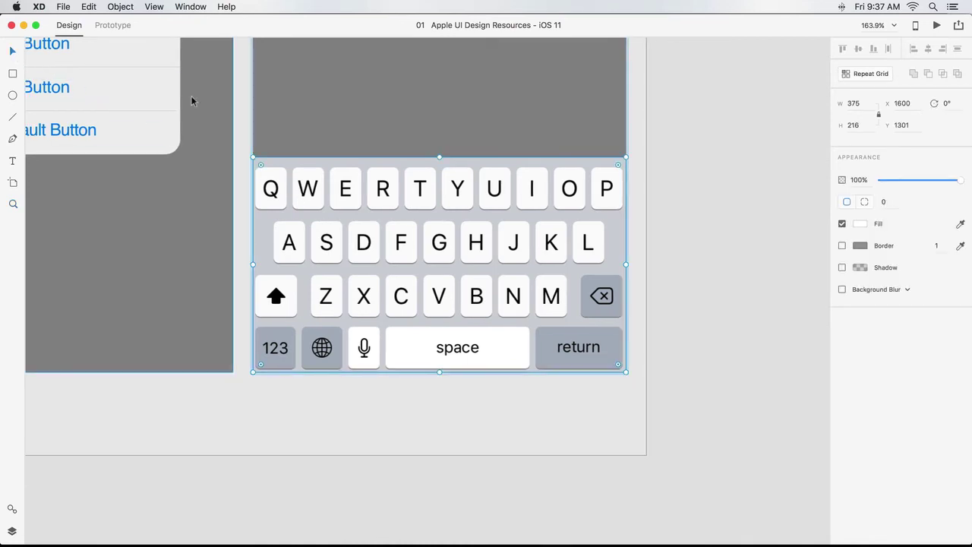
pyautogui.click(88, 7)
pyautogui.click(144, 63)
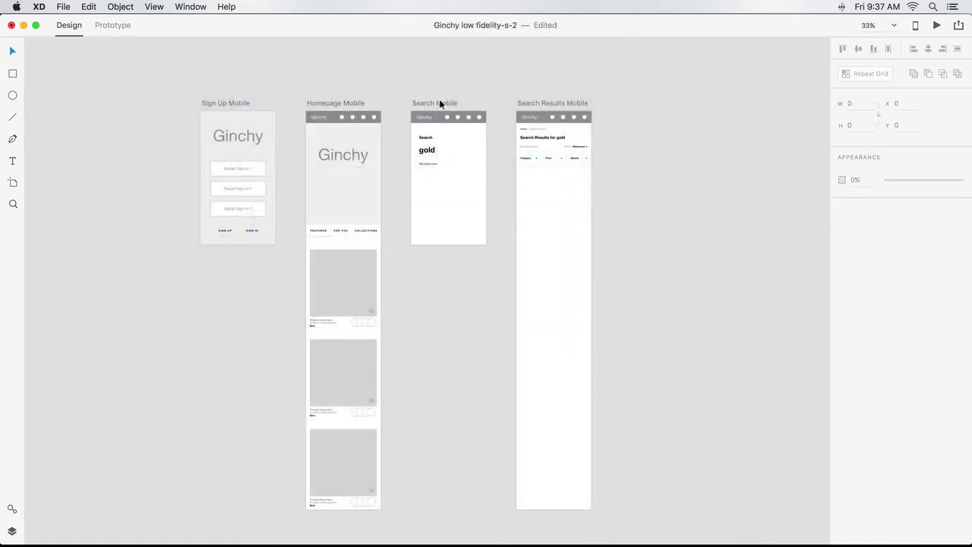
# Step: Paste the copied iOS keyboard into Search Mobile and drag it to the artboard's bottom edge
pyautogui.click(439, 104)
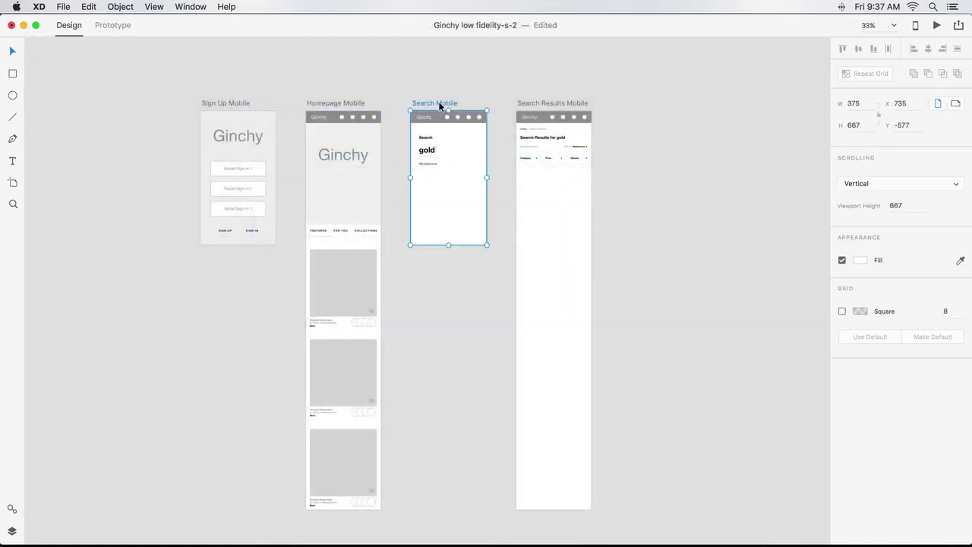
pyautogui.press('super+v')
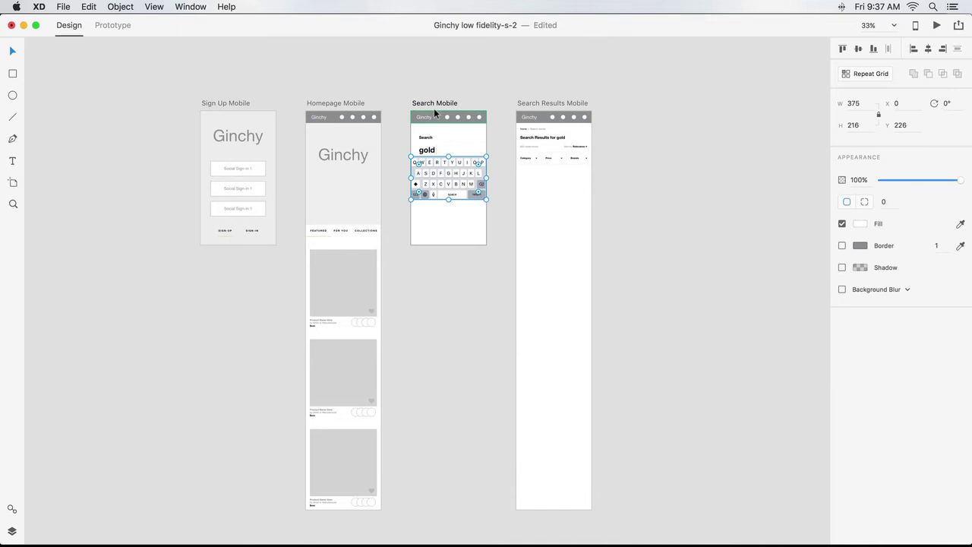
pyautogui.moveTo(459, 183); pyautogui.dragTo(454, 225)
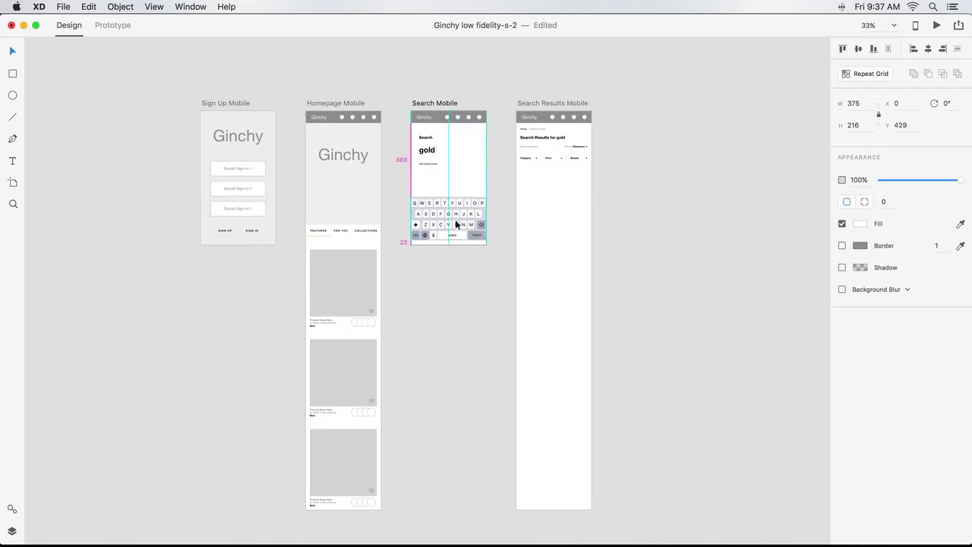
pyautogui.click(457, 265)
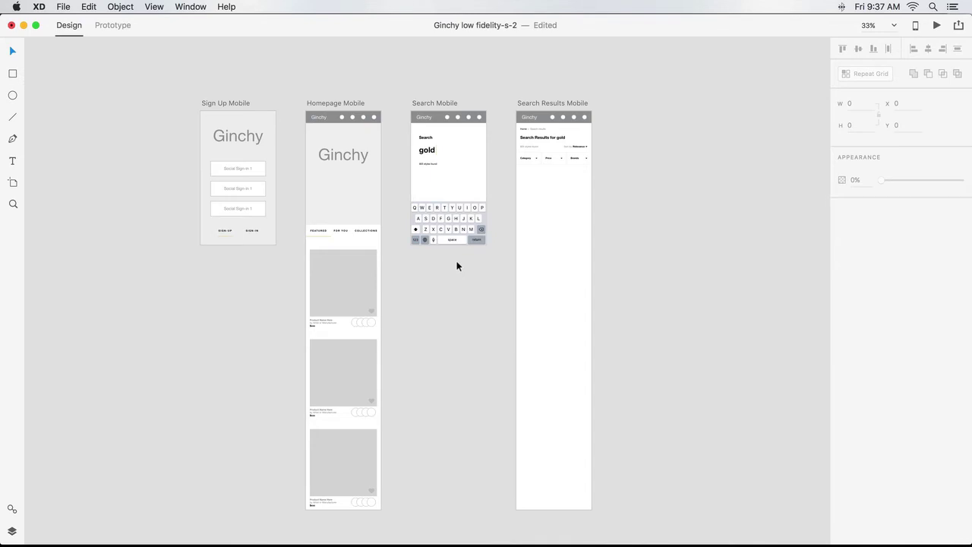
pyautogui.scroll(-2, 456, 265)
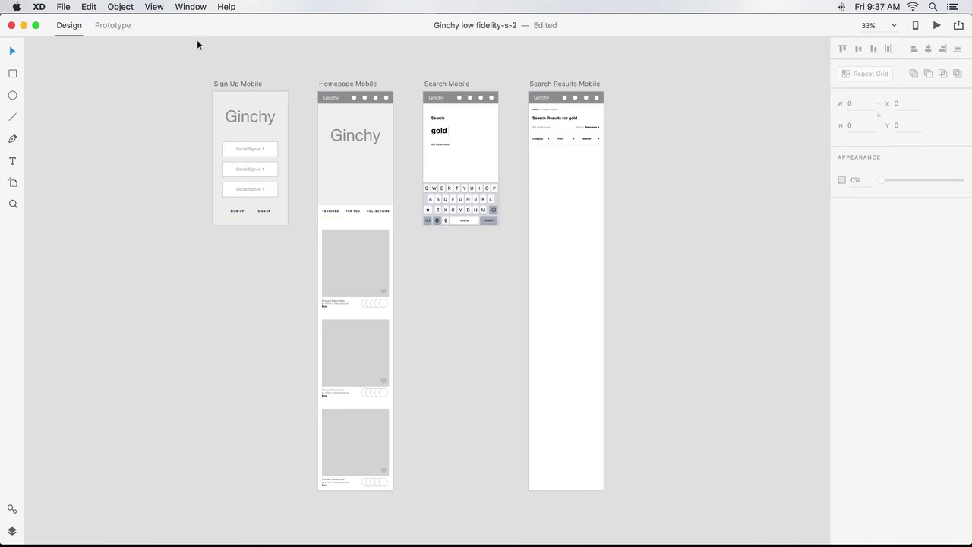
# Step: Open the Wires - Mobile kit, zoom to its Sign Up screens and copy the 1 Sign Up artboard
pyautogui.click(64, 7)
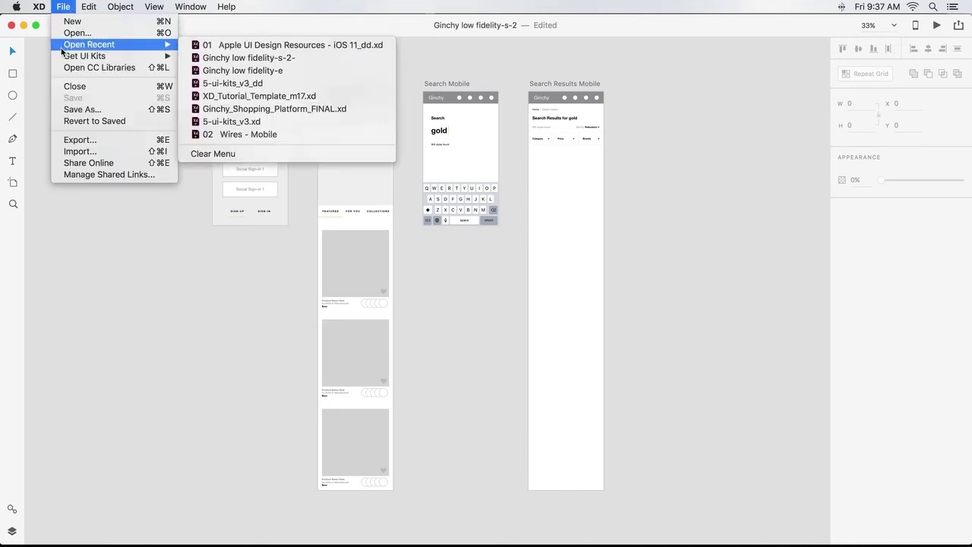
pyautogui.moveTo(85, 56)
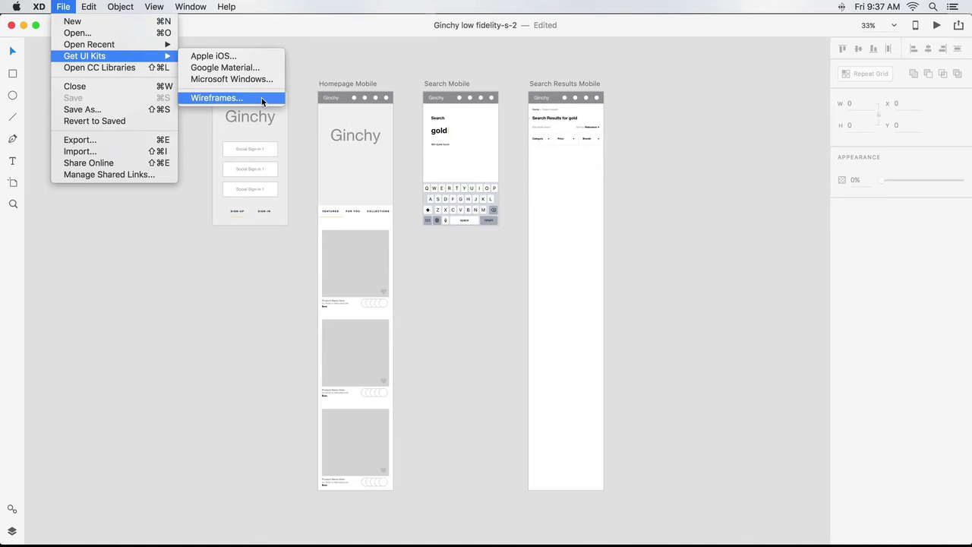
pyautogui.click(261, 97)
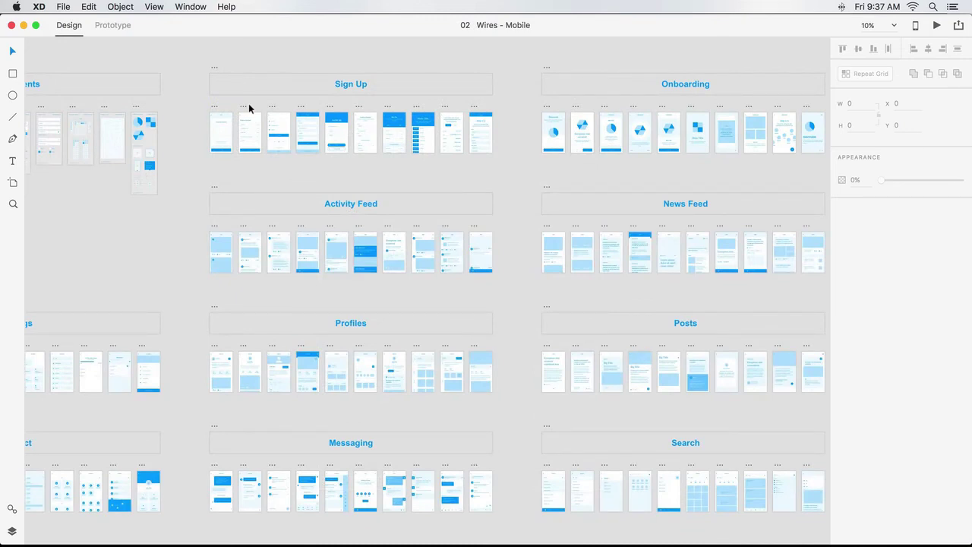
pyautogui.press('super+equal')
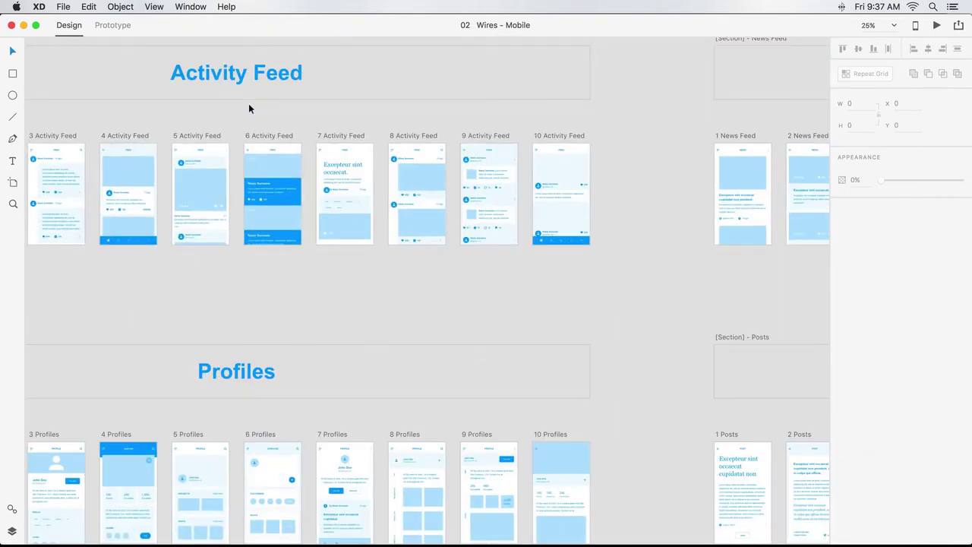
pyautogui.scroll(2, 248, 103)
pyautogui.scroll(6, 248, 103)
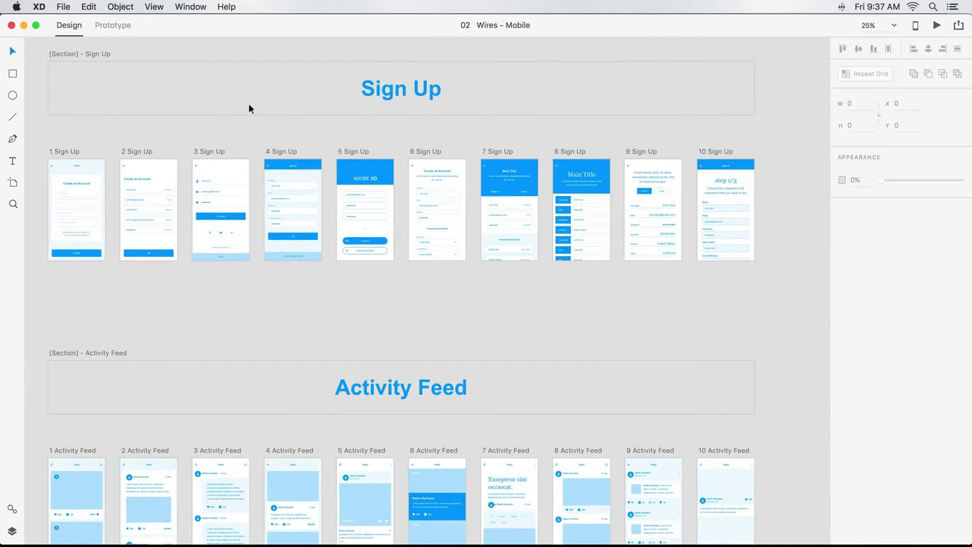
pyautogui.hscroll(-5, 248, 104)
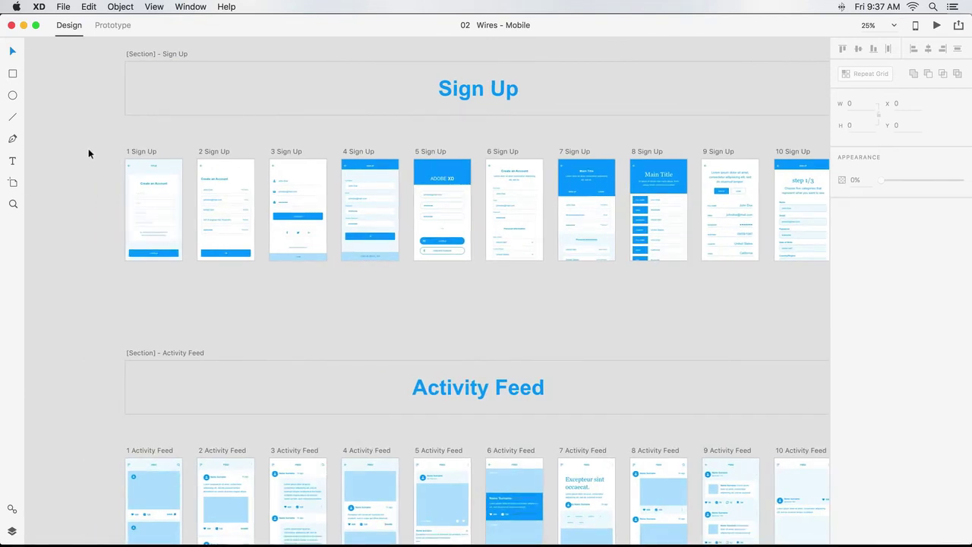
pyautogui.moveTo(96, 145); pyautogui.dragTo(278, 281)
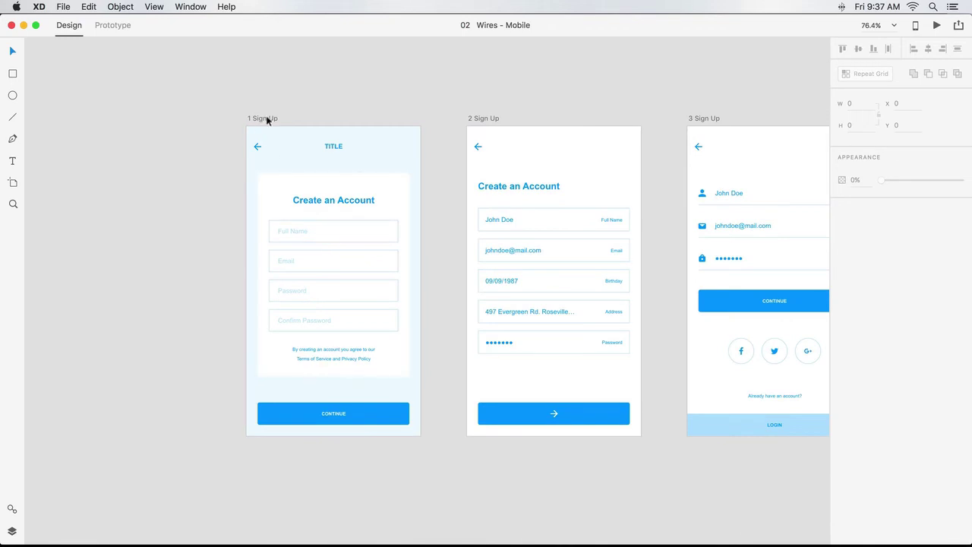
pyautogui.click(267, 120)
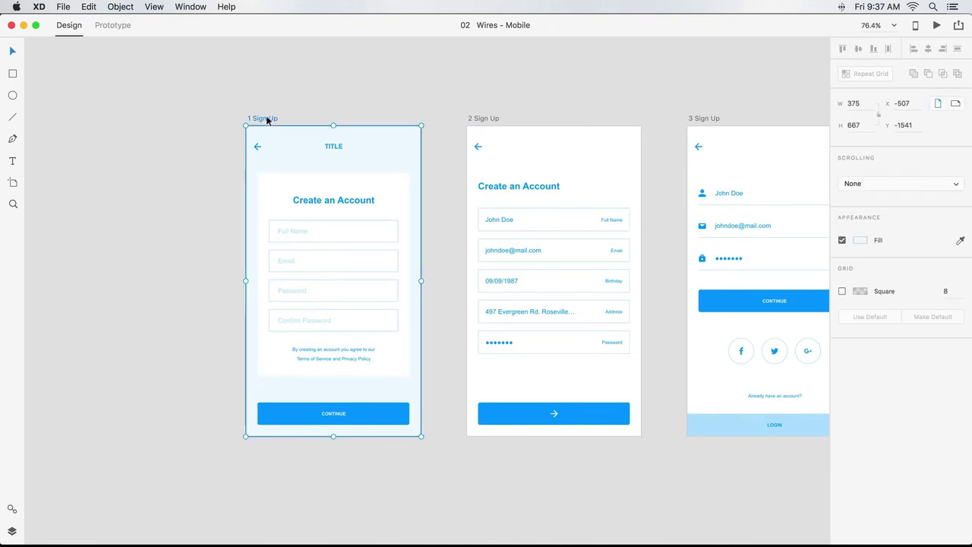
pyautogui.rightClick(266, 119)
pyautogui.click(287, 135)
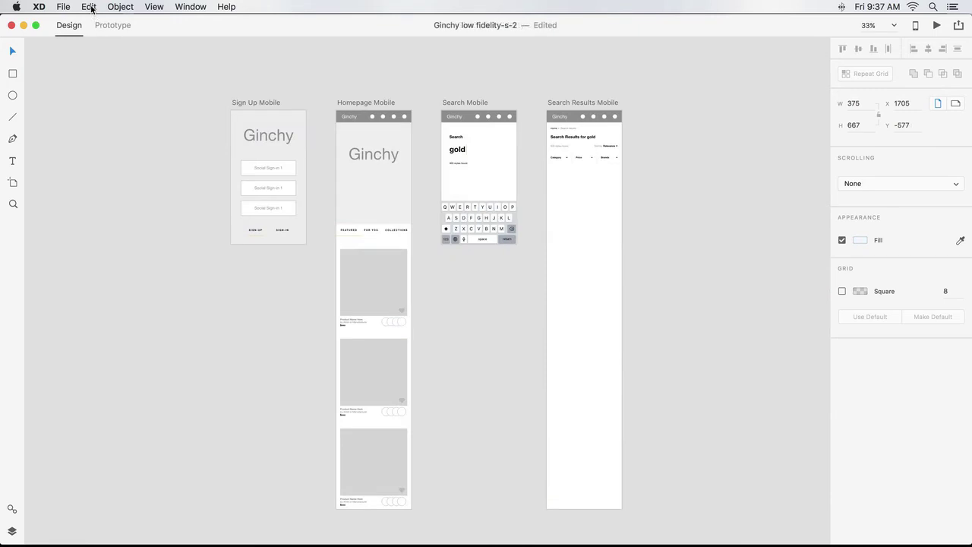
# Step: Paste the 1 Sign Up artboard into the Ginchy file below Sign Up Mobile
pyautogui.click(92, 10)
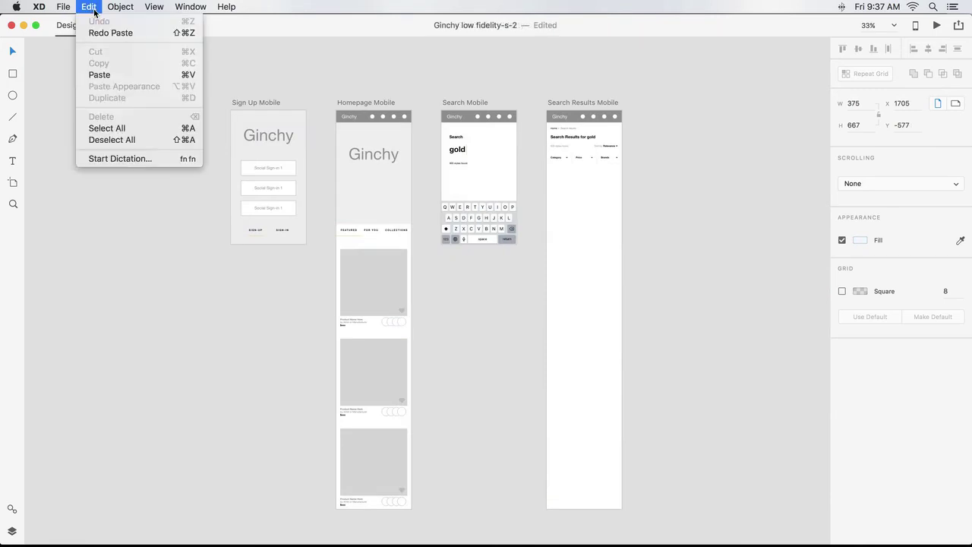
pyautogui.click(114, 74)
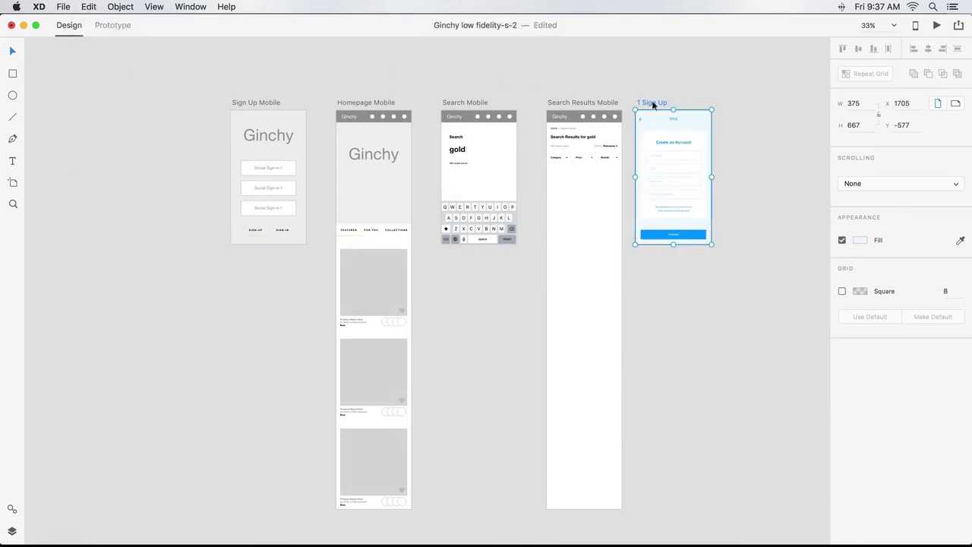
pyautogui.moveTo(653, 105); pyautogui.dragTo(246, 274)
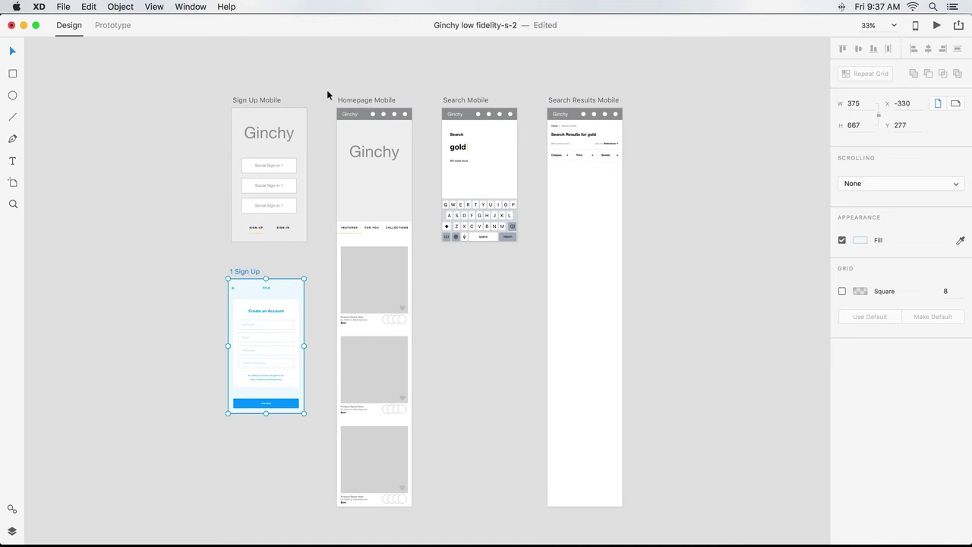
# Step: Set 1 Sign Up beside Sign Up Mobile and re-space Homepage, Search and Search Results evenly
pyautogui.moveTo(326, 92); pyautogui.dragTo(597, 481)
pyautogui.moveTo(395, 99); pyautogui.dragTo(577, 97)
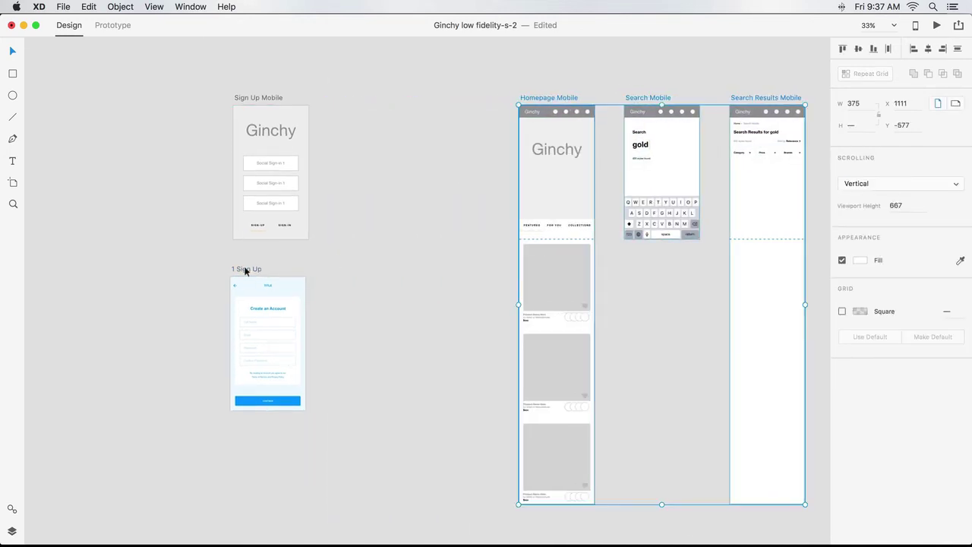
pyautogui.moveTo(246, 272); pyautogui.dragTo(355, 102)
pyautogui.click(549, 99)
pyautogui.keyDown('shift'); pyautogui.click(649, 99); pyautogui.keyUp('shift')
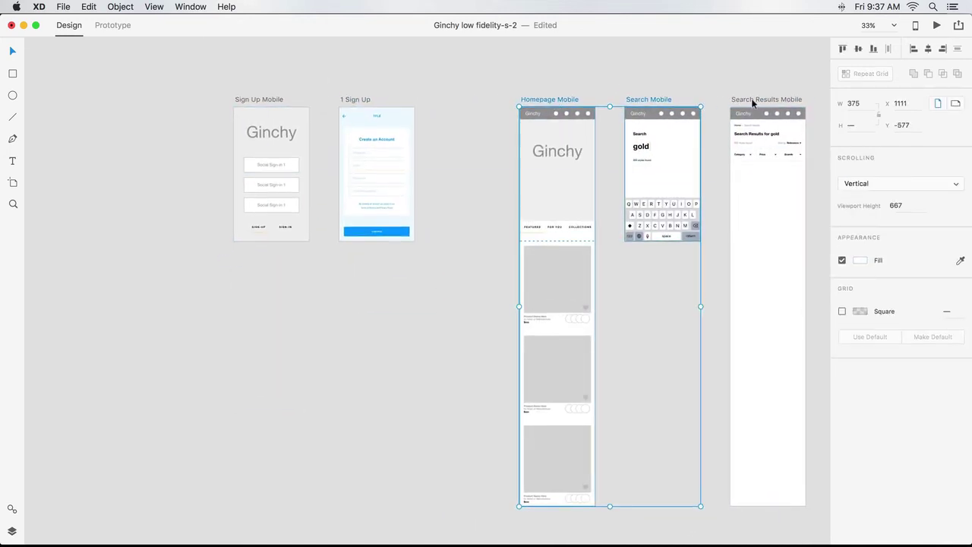
pyautogui.keyDown('shift'); pyautogui.click(752, 100); pyautogui.keyUp('shift')
pyautogui.moveTo(752, 100); pyautogui.dragTo(684, 97)
pyautogui.click(663, 78)
pyautogui.hscroll(3, 635, 67)
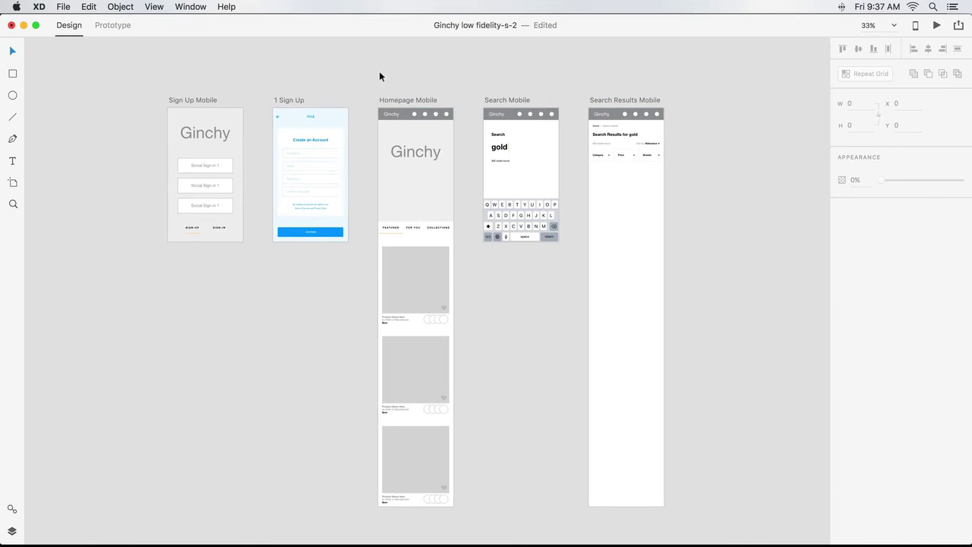
# Step: Add the 1 Sign Up artboard's colours to the document's saved colours
pyautogui.click(299, 100)
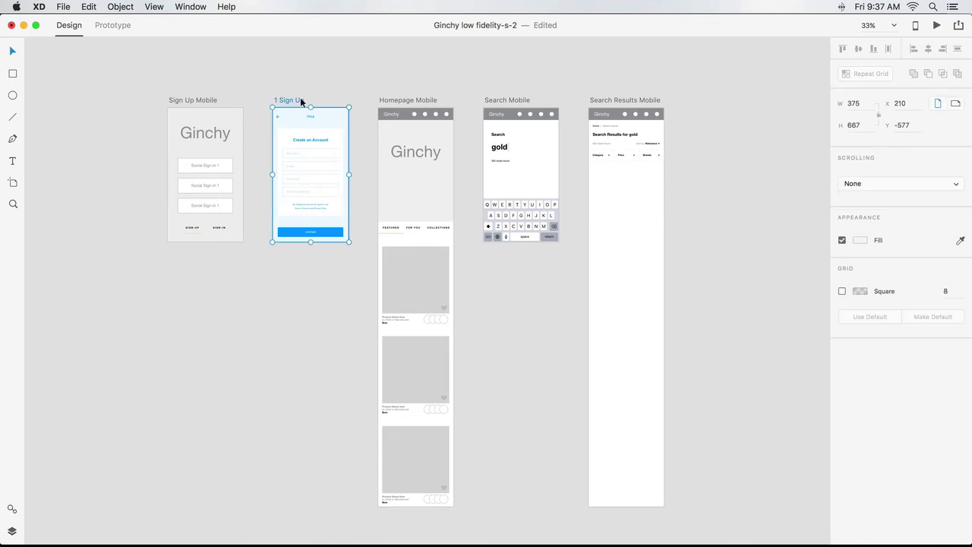
pyautogui.click(13, 509)
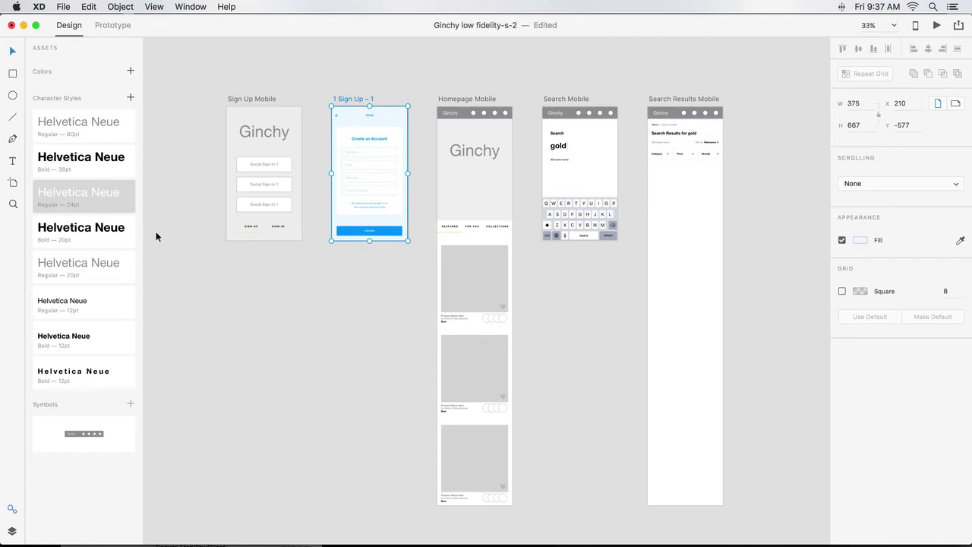
pyautogui.click(130, 72)
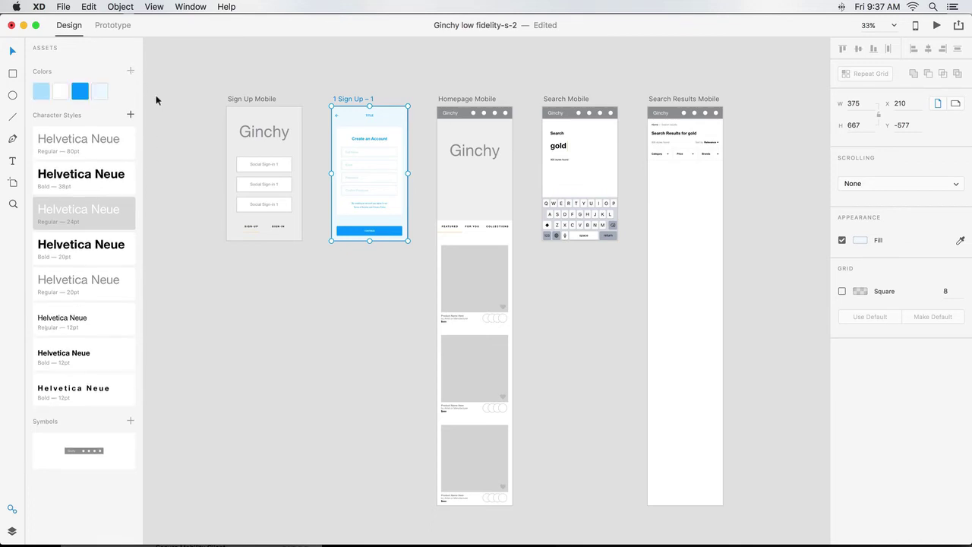
# Step: Edit the blue saved colour to a dark teal so Sign Up updates
pyautogui.rightClick(82, 95)
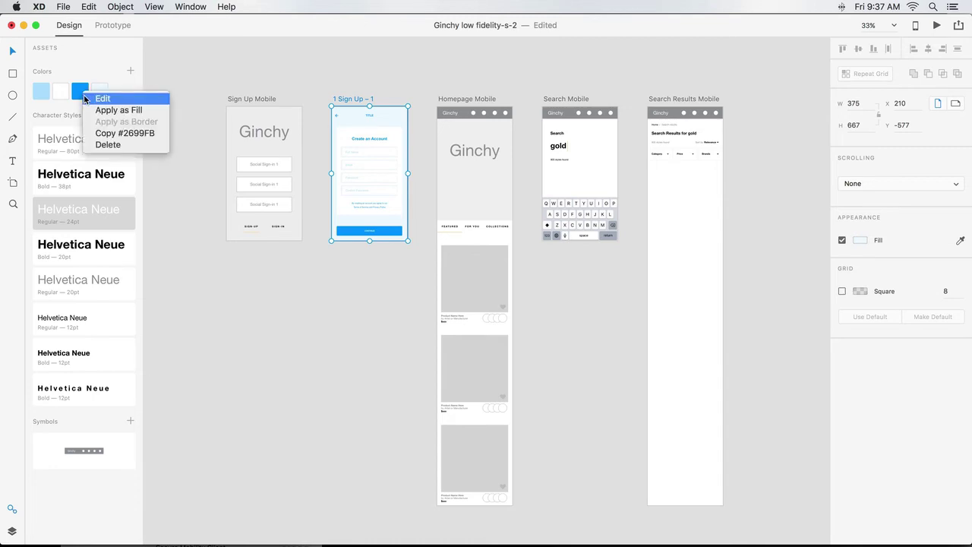
pyautogui.click(90, 98)
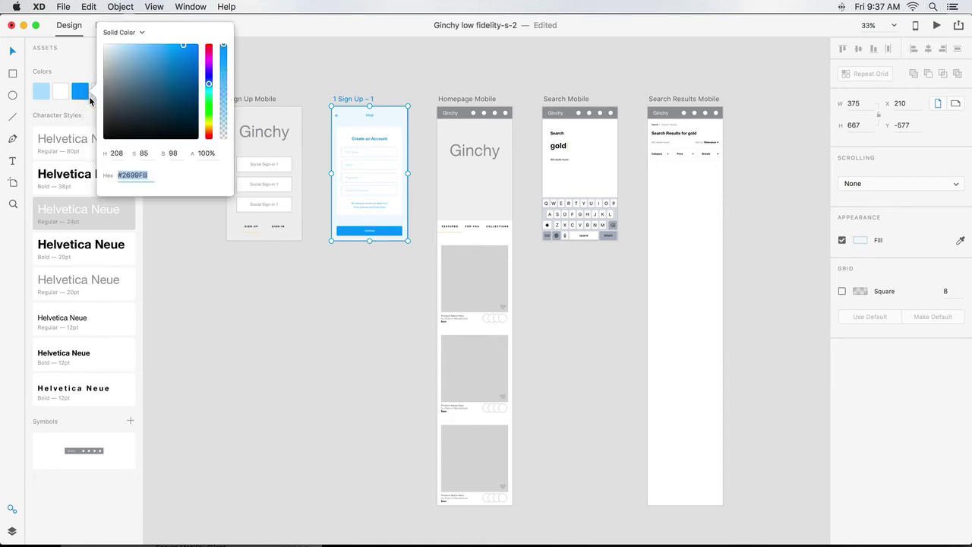
pyautogui.click(208, 84)
pyautogui.moveTo(209, 85); pyautogui.dragTo(185, 92)
pyautogui.click(187, 91)
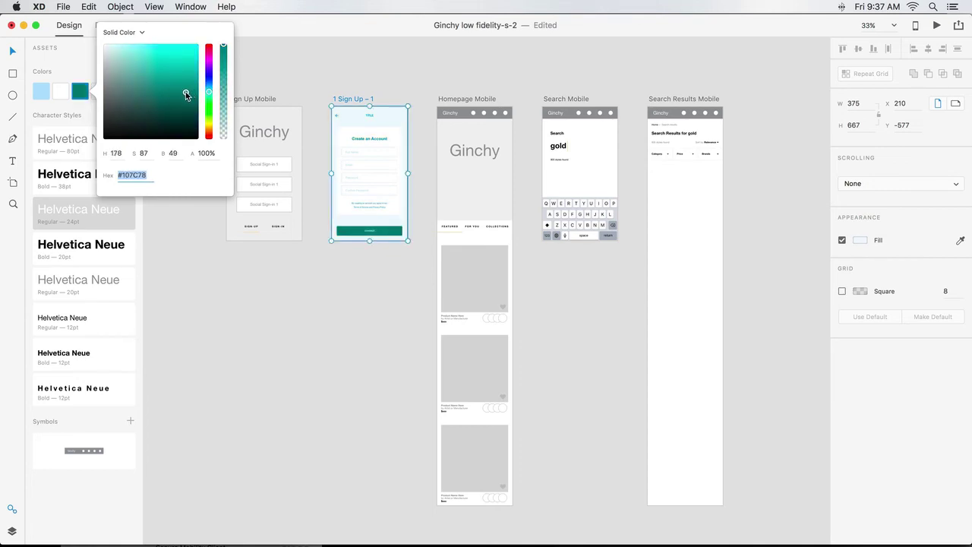
pyautogui.click(254, 86)
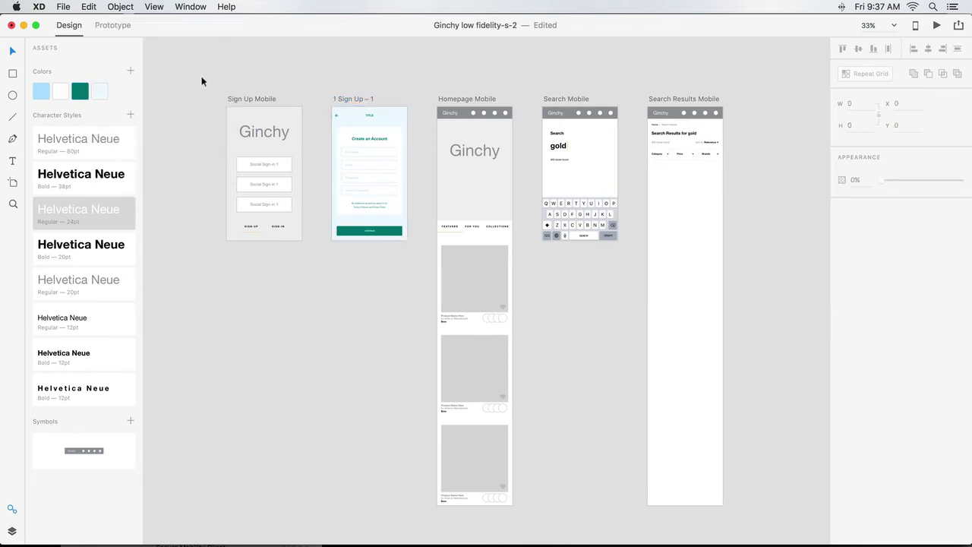
# Step: Select all four saved colour swatches and delete them from Assets
pyautogui.click(42, 92)
pyautogui.keyDown('shift'); pyautogui.click(98, 92); pyautogui.keyUp('shift')
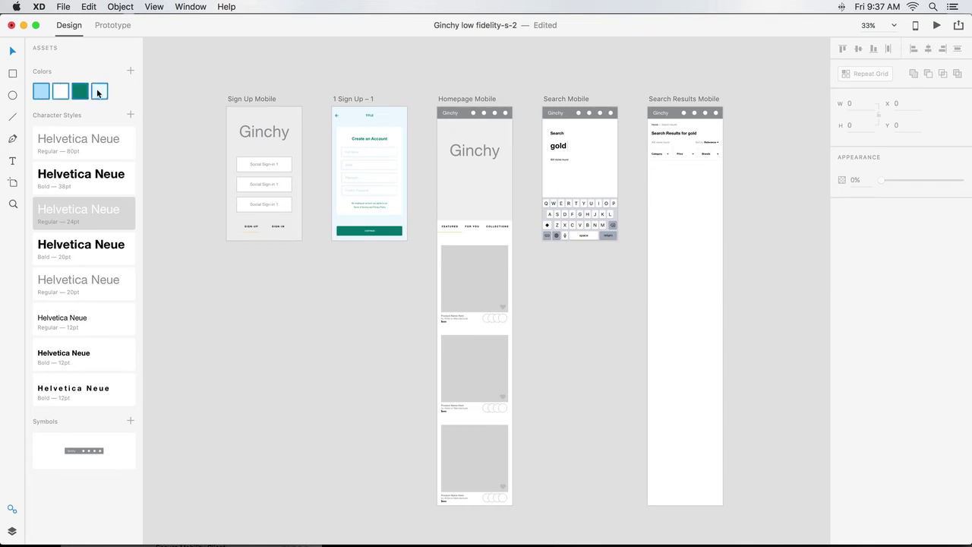
pyautogui.rightClick(97, 90)
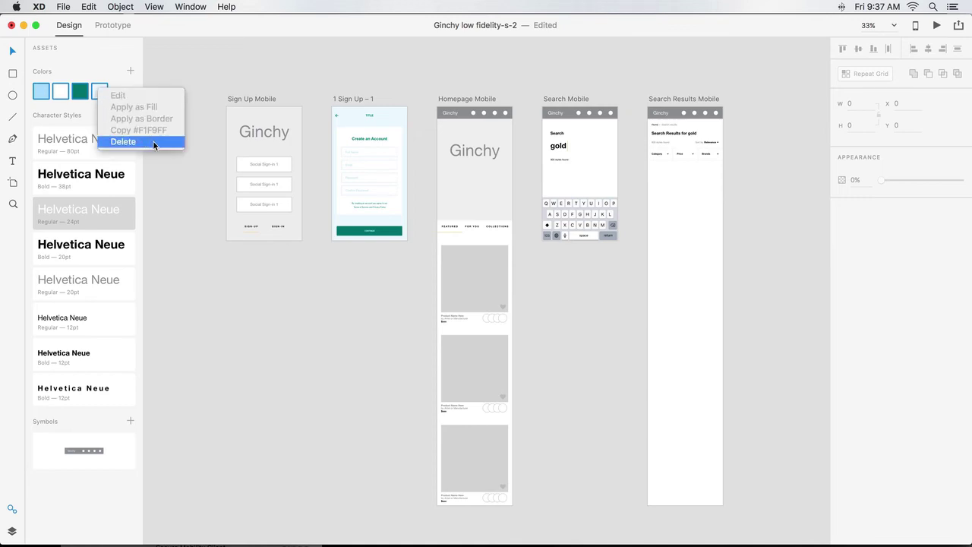
pyautogui.click(123, 142)
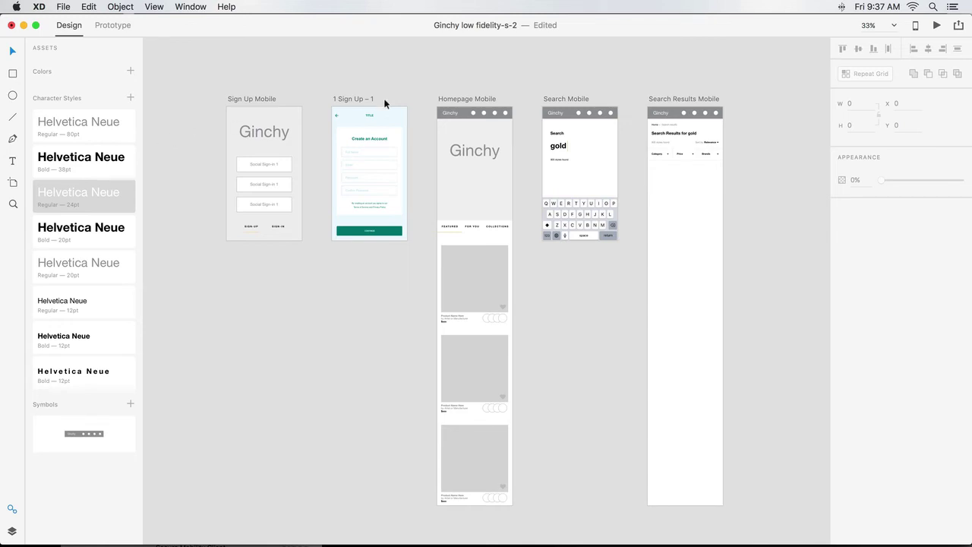
# Step: Save Homepage Mobile's colours as assets and fill the sign-up artboard pale grey
pyautogui.click(467, 99)
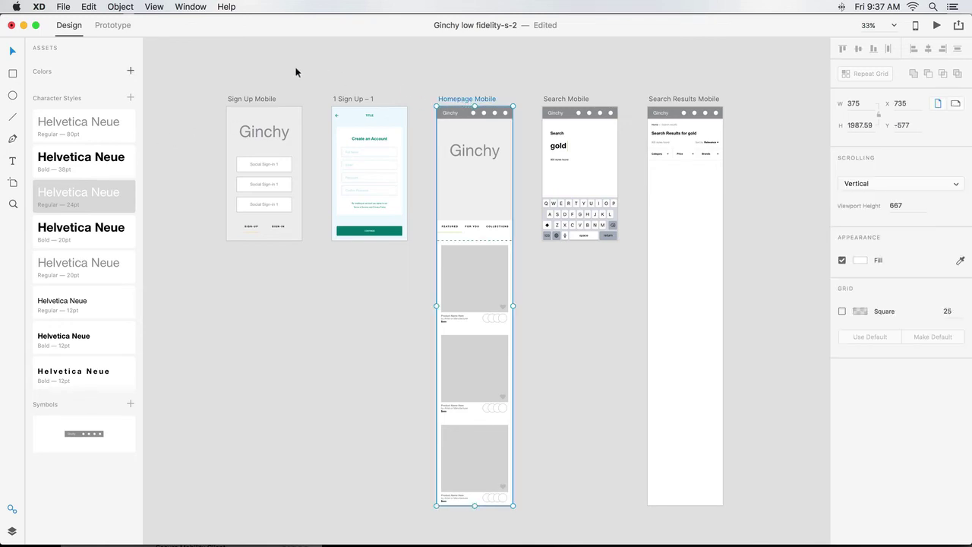
pyautogui.click(130, 72)
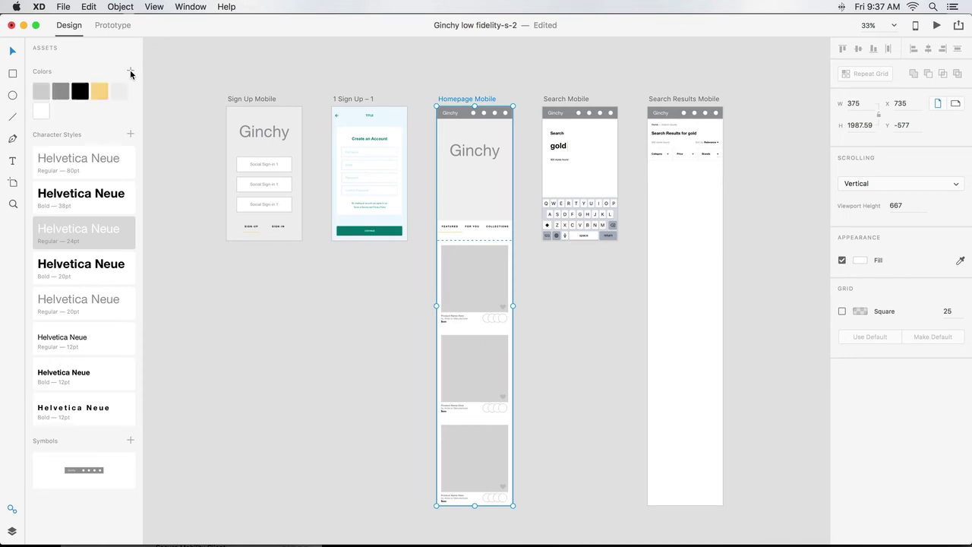
pyautogui.click(350, 98)
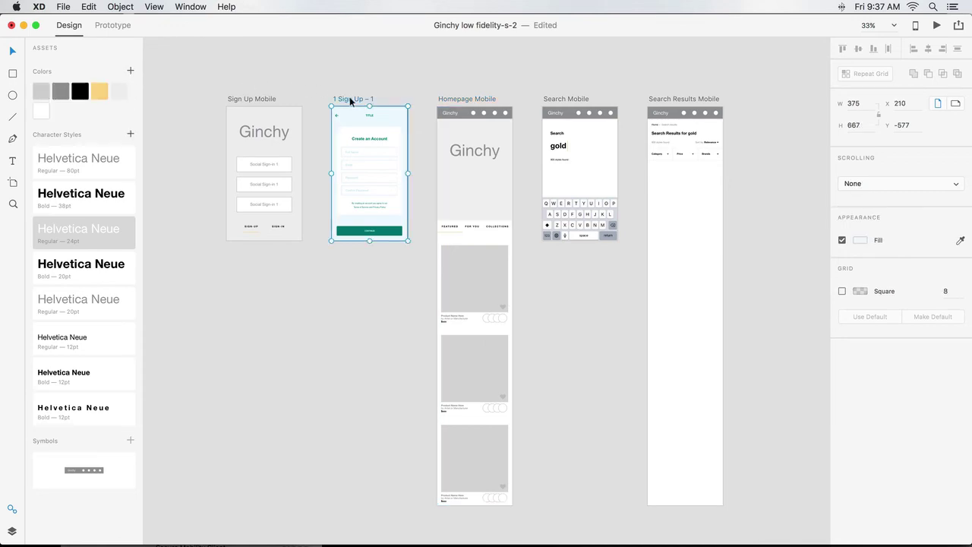
pyautogui.click(119, 91)
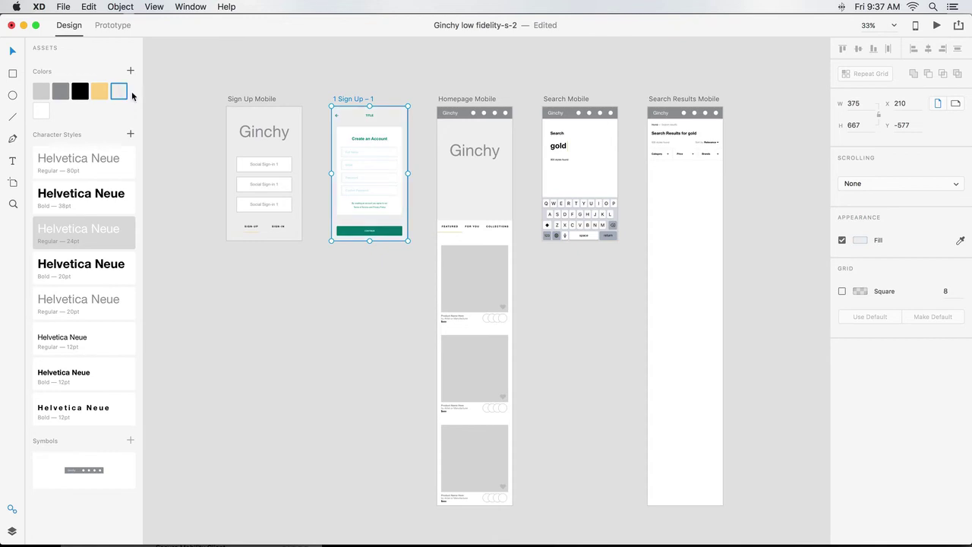
# Step: Fill the sign-up CONTINUE button with the dark grey saved colour
pyautogui.press('super+equal')
pyautogui.scroll(3, 363, 235)
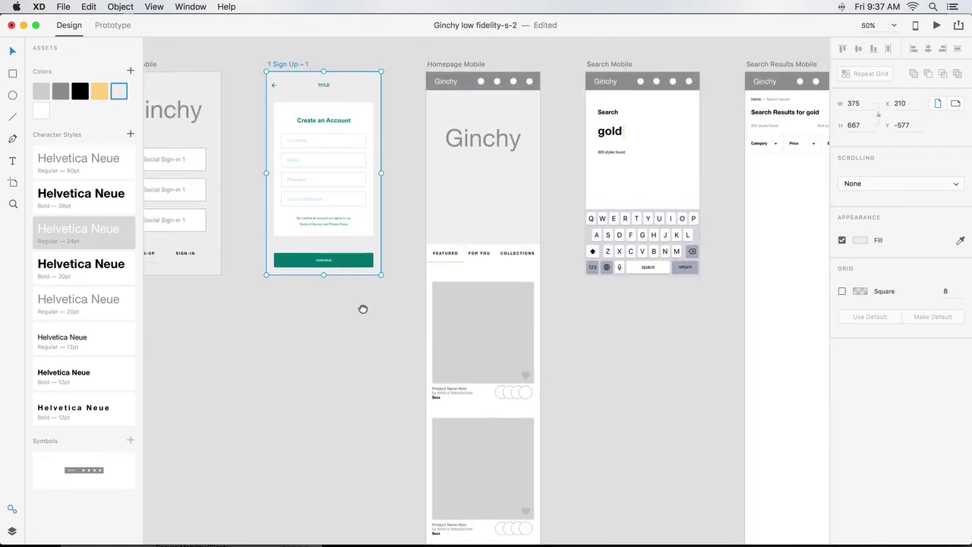
pyautogui.click(323, 268)
pyautogui.click(59, 92)
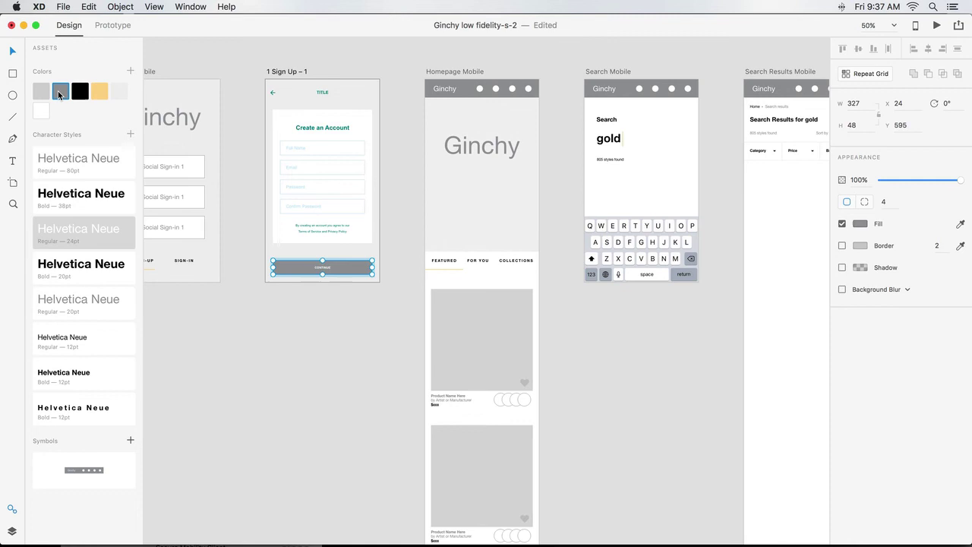
pyautogui.click(249, 137)
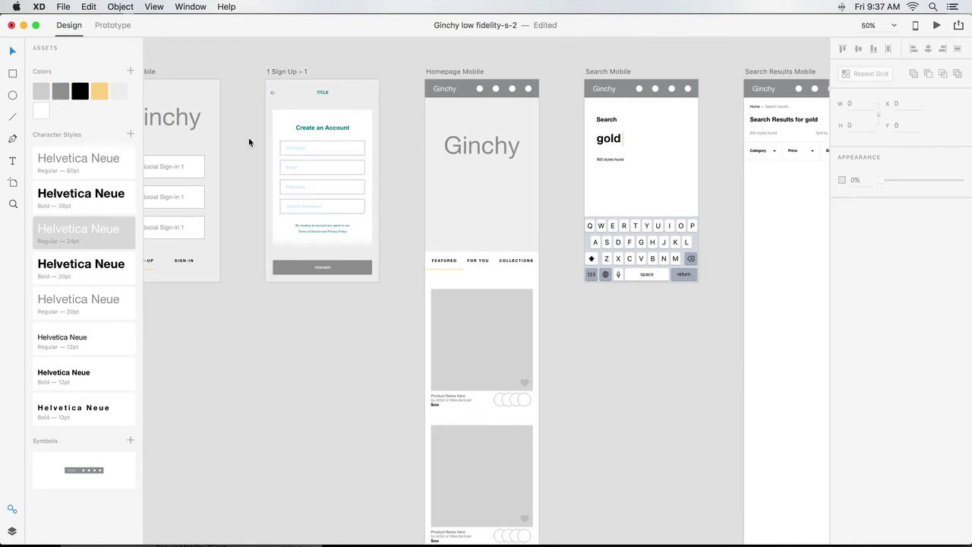
# Step: Apply bold 20pt to the heading, regular 20pt to field labels, regular 12pt to terms
pyautogui.doubleClick(321, 130)
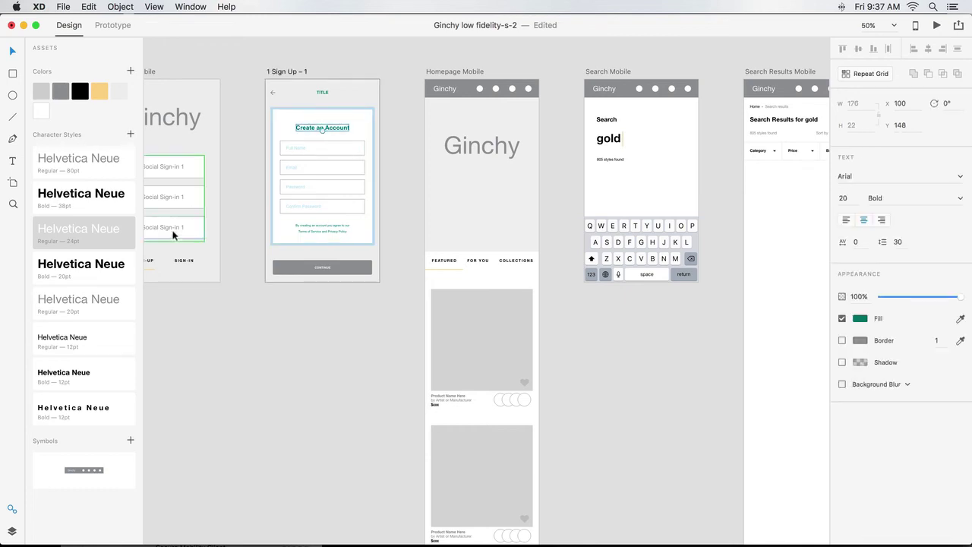
pyautogui.click(114, 267)
pyautogui.click(295, 149)
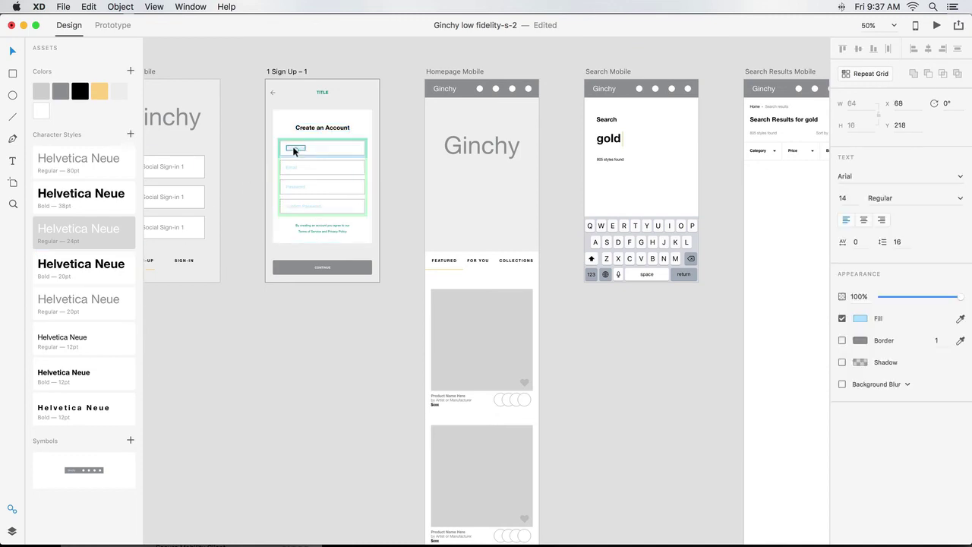
pyautogui.click(105, 304)
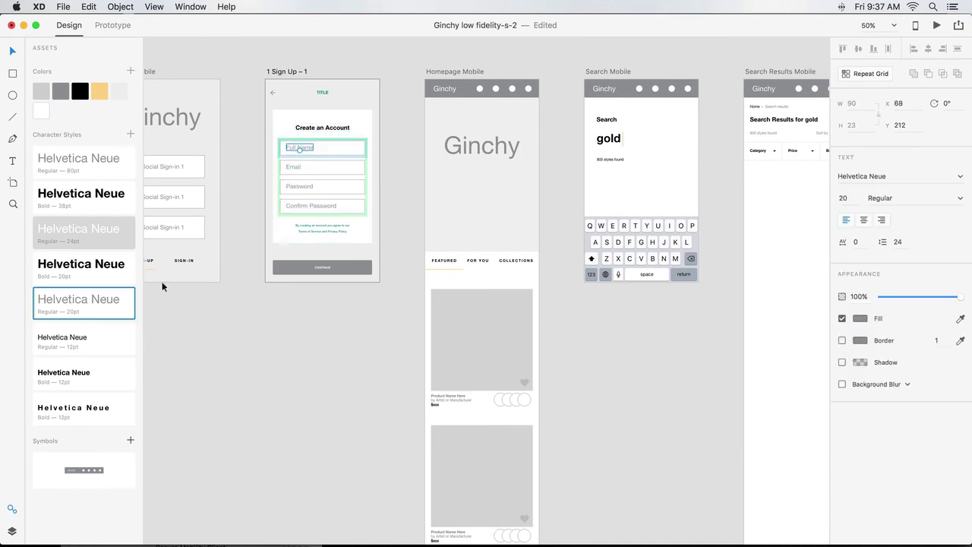
pyautogui.click(312, 230)
pyautogui.doubleClick(312, 230)
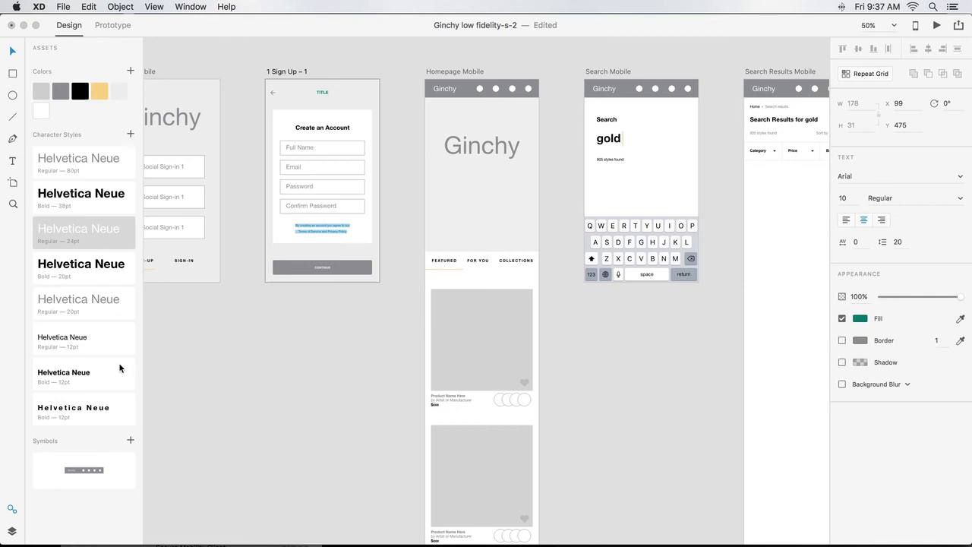
pyautogui.click(99, 347)
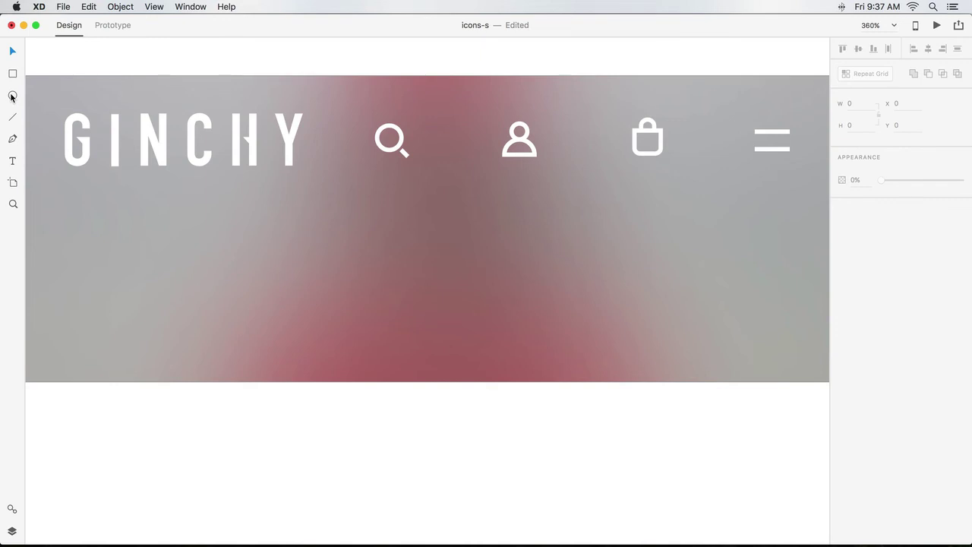
# Step: Draw a 14×14 circle below the existing search icon
pyautogui.click(11, 96)
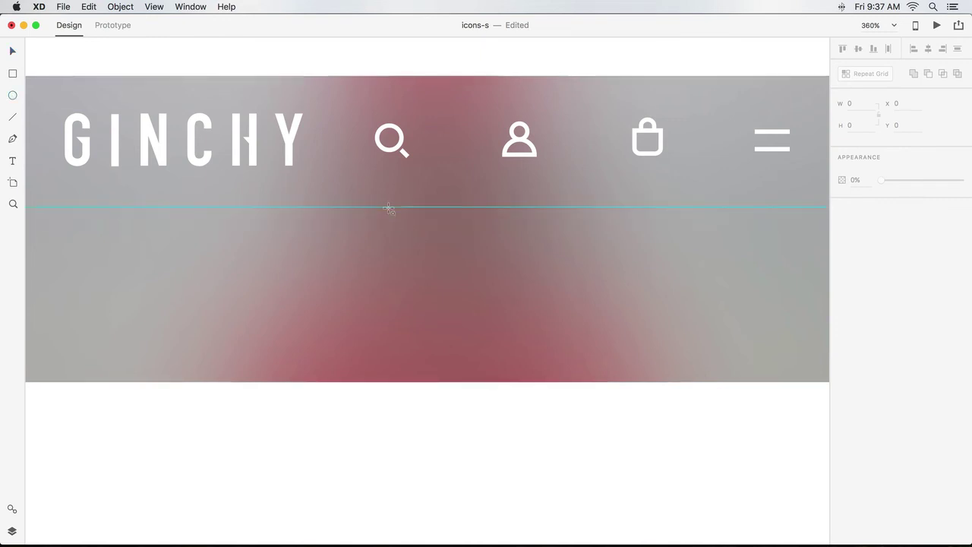
pyautogui.moveTo(389, 208); pyautogui.dragTo(415, 236)
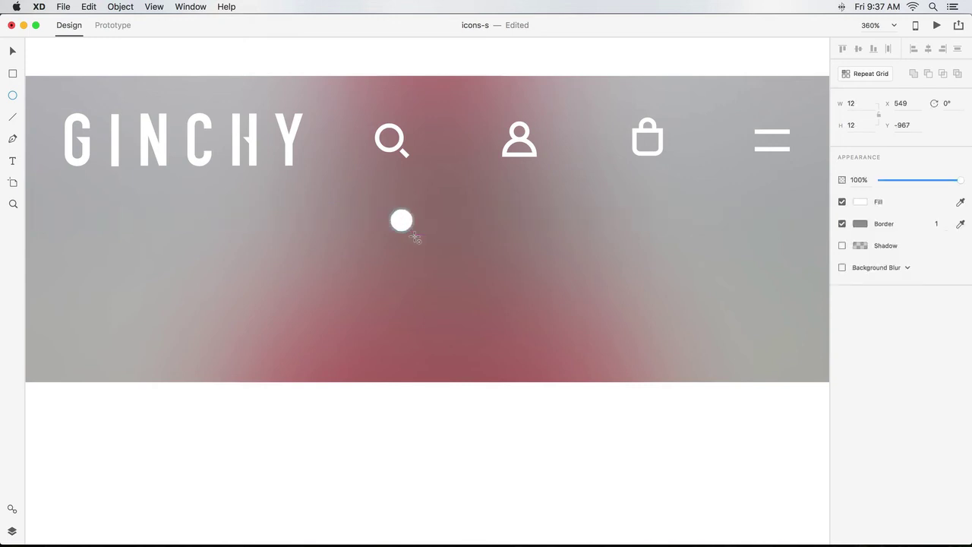
pyautogui.moveTo(414, 237); pyautogui.dragTo(409, 219)
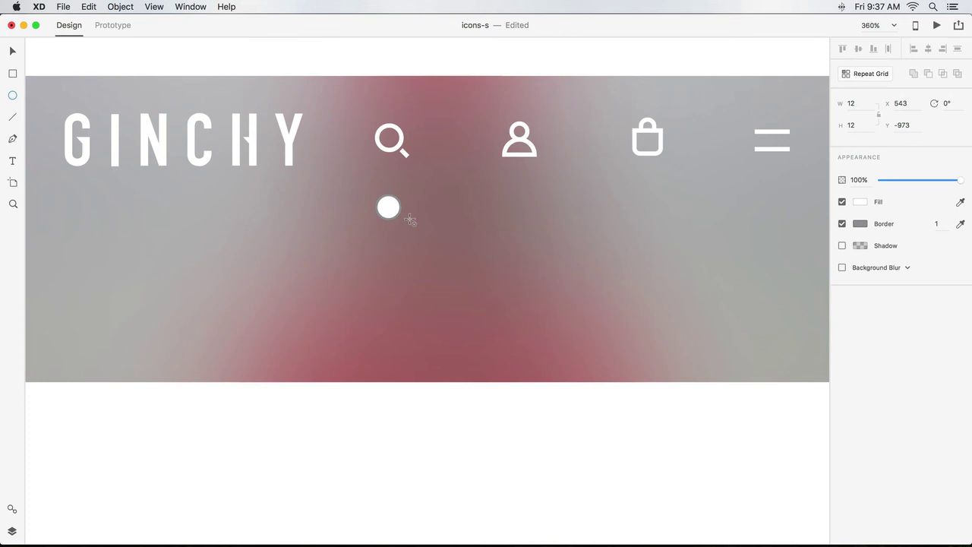
pyautogui.moveTo(409, 219); pyautogui.dragTo(410, 222)
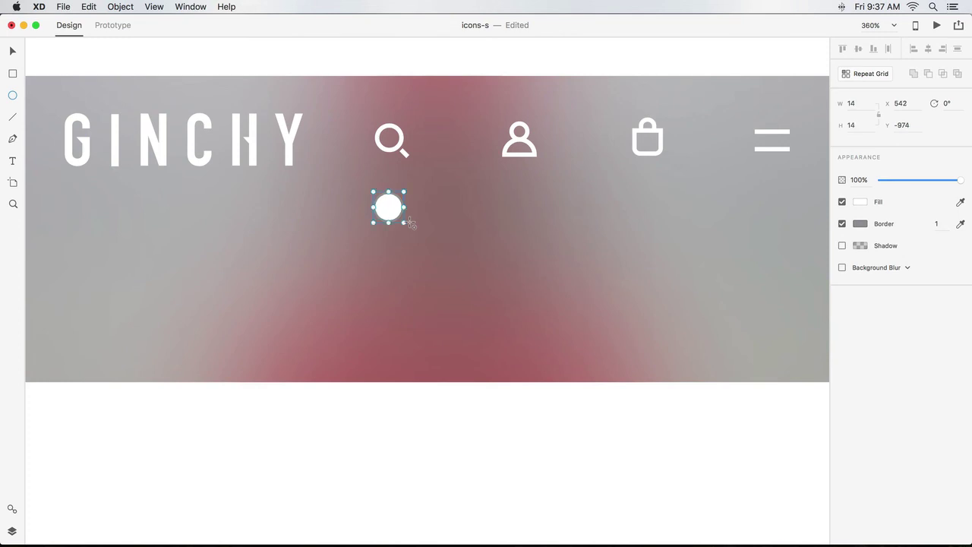
pyautogui.press('Escape')
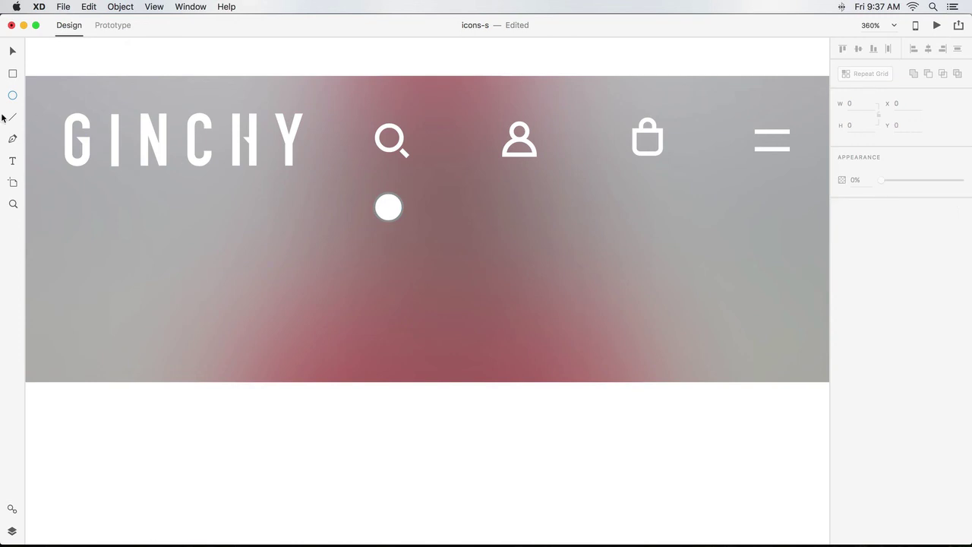
# Step: Draw a short diagonal handle line from the circle's edge, nudged up one pixel
pyautogui.click(13, 117)
pyautogui.moveTo(387, 221); pyautogui.dragTo(419, 233)
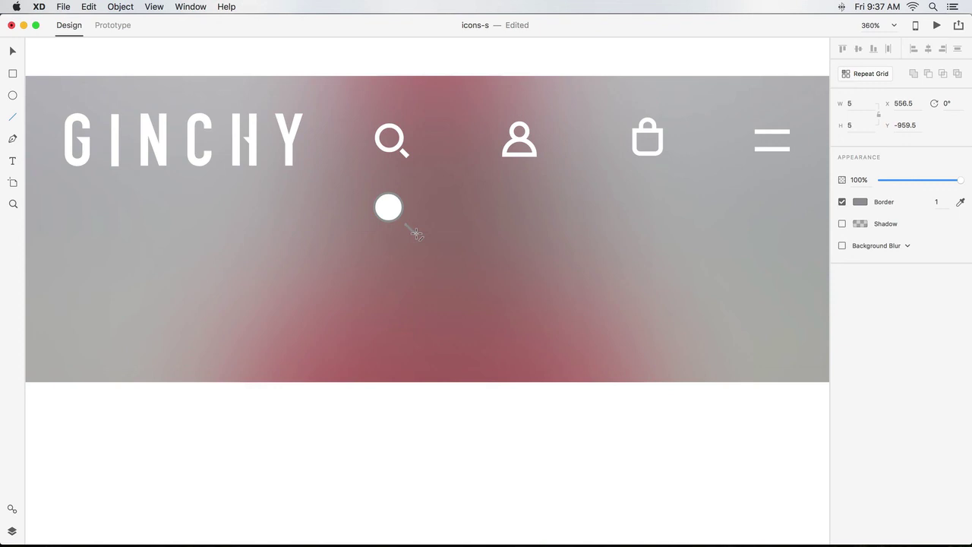
pyautogui.moveTo(419, 233); pyautogui.dragTo(408, 230)
pyautogui.press('Up')
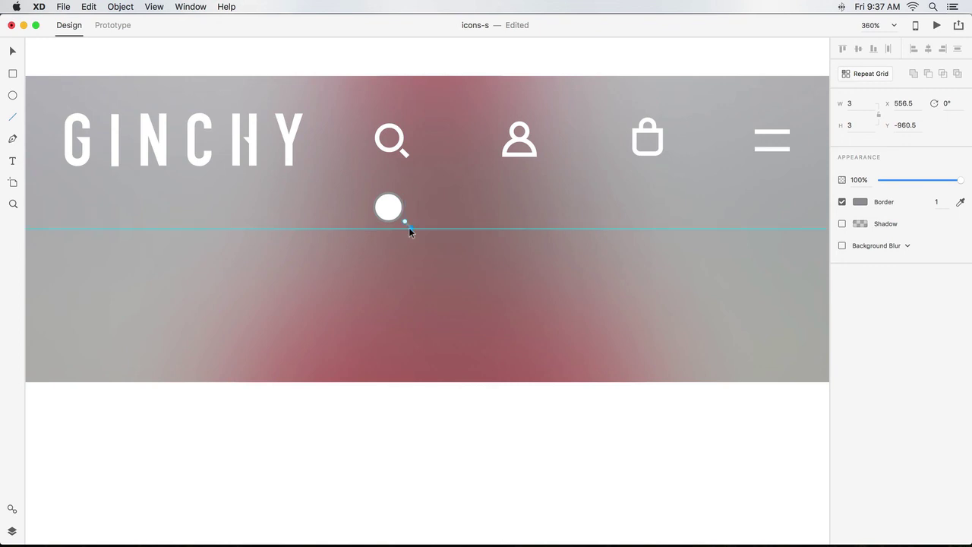